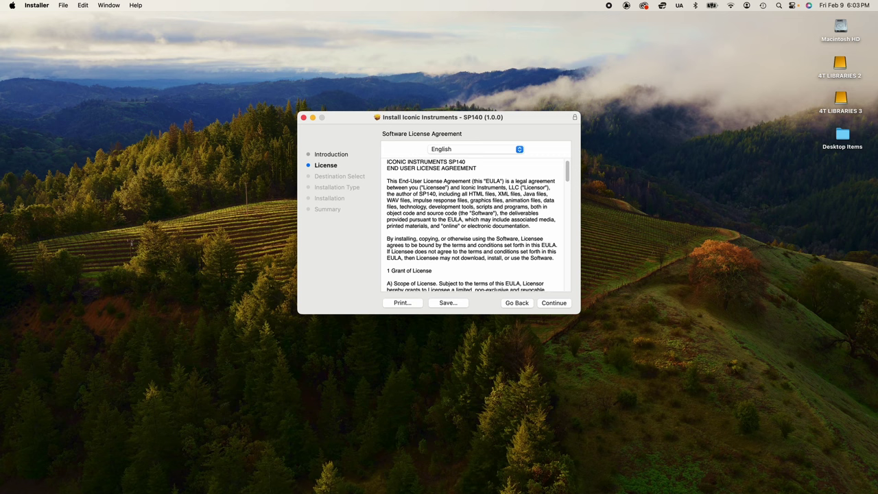
Inspect the SP140 installer's certificate and agree to the software license agreement.
left_click(574, 117)
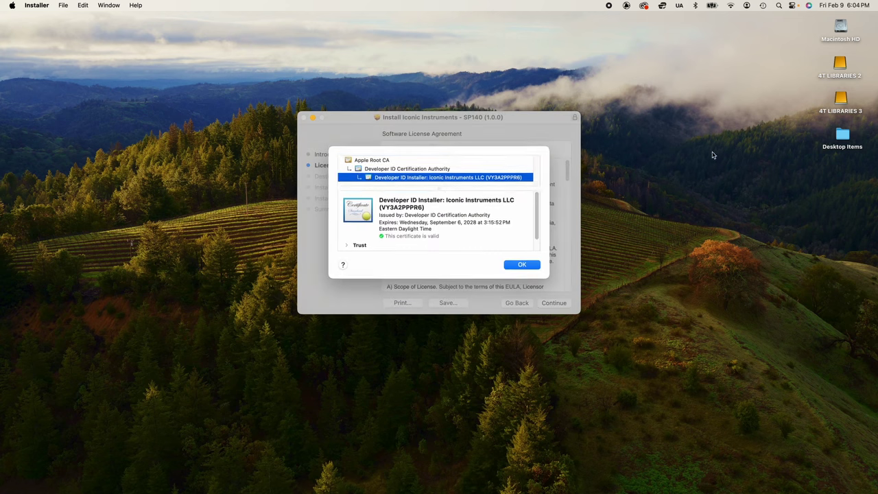
left_click(526, 267)
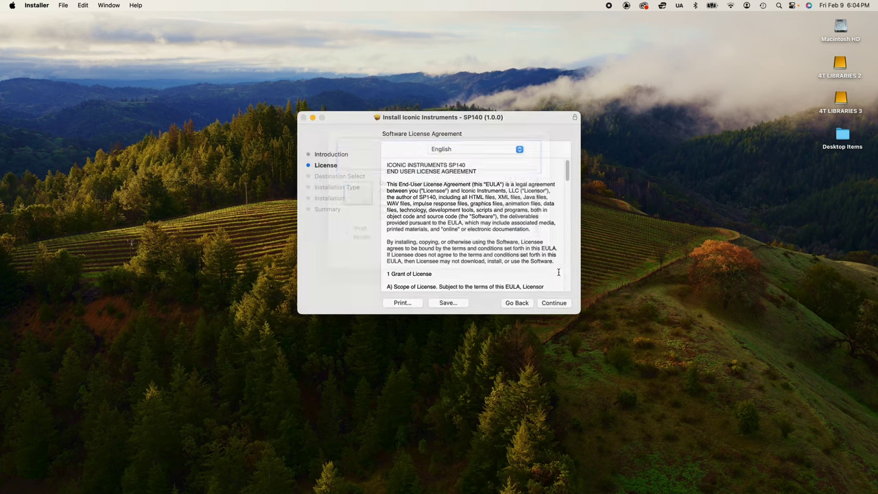
left_click(559, 305)
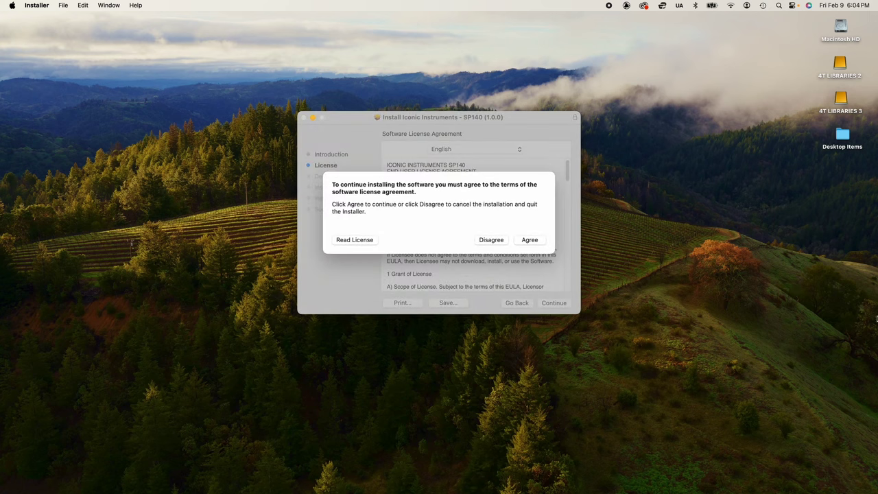
left_click(543, 243)
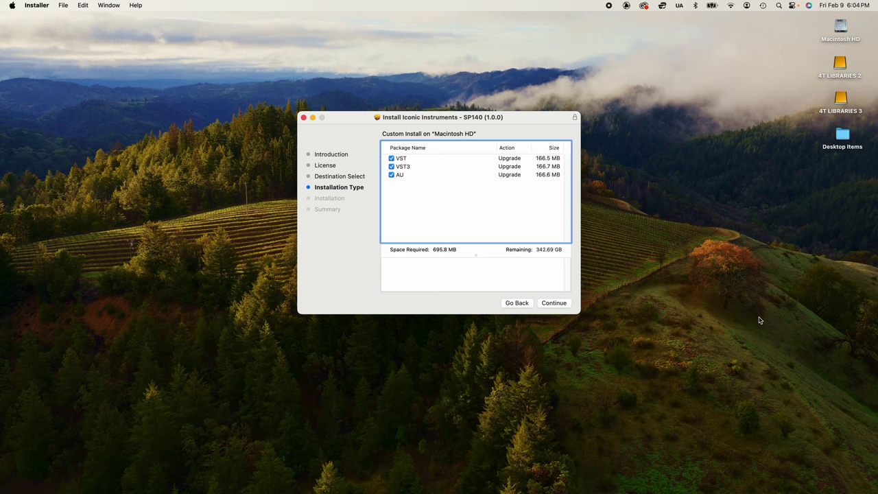
Install the VST, VST3 and AU packages, authorizing with the account password and allowing app modifications, and close the installer.
left_click(567, 305)
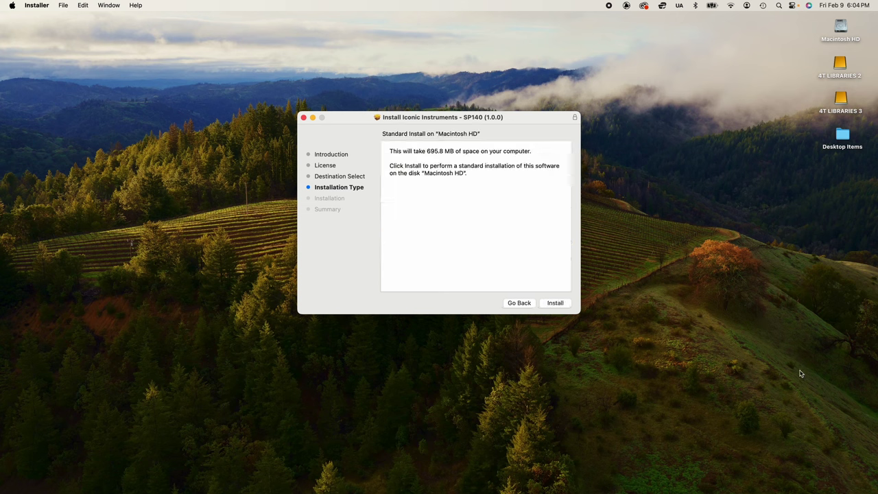
left_click(568, 303)
type("••••••••")
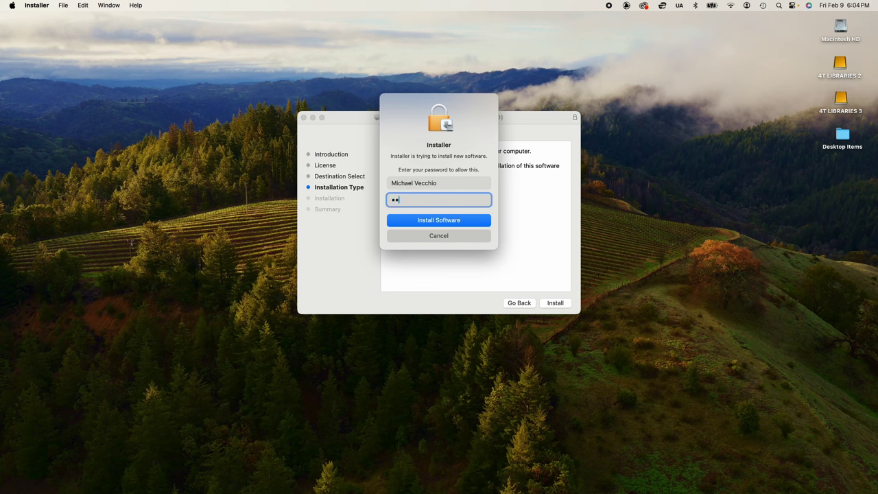
key("Return")
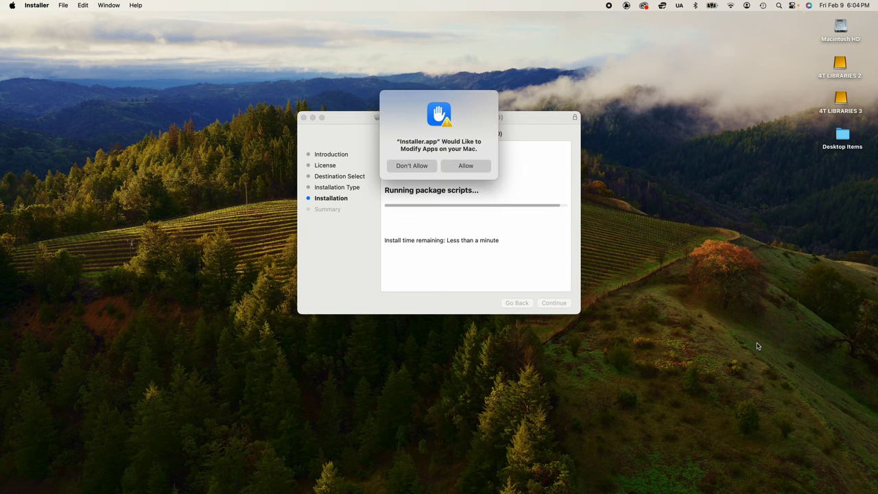
left_click(473, 168)
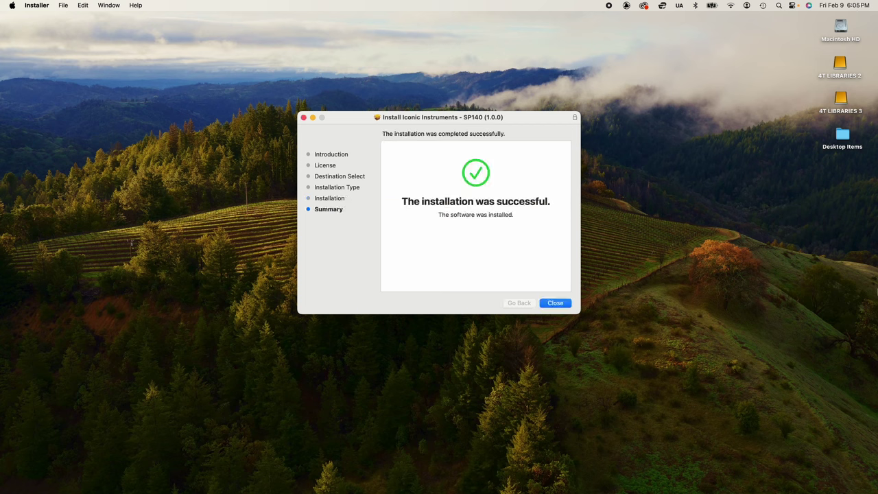
left_click(555, 303)
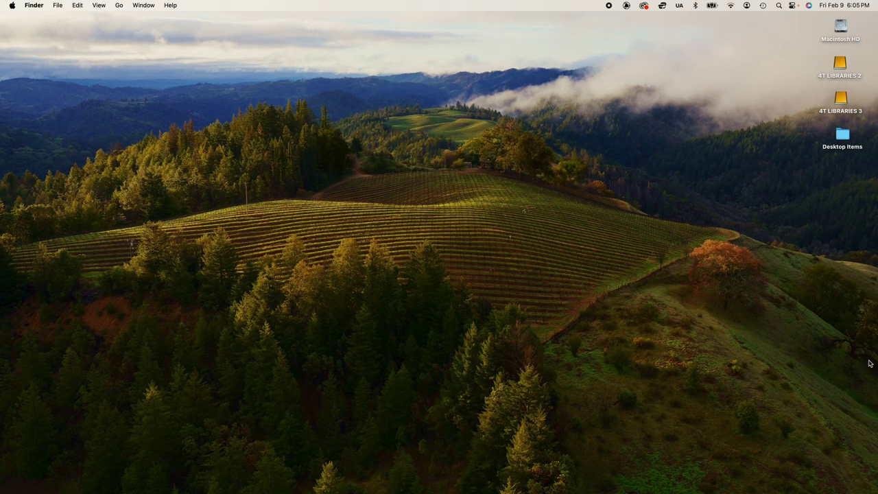
In Logic Pro, insert the stereo Iconic Instruments SP140 Audio Unit on the SP140 bus channel.
mouse_move(12, 329)
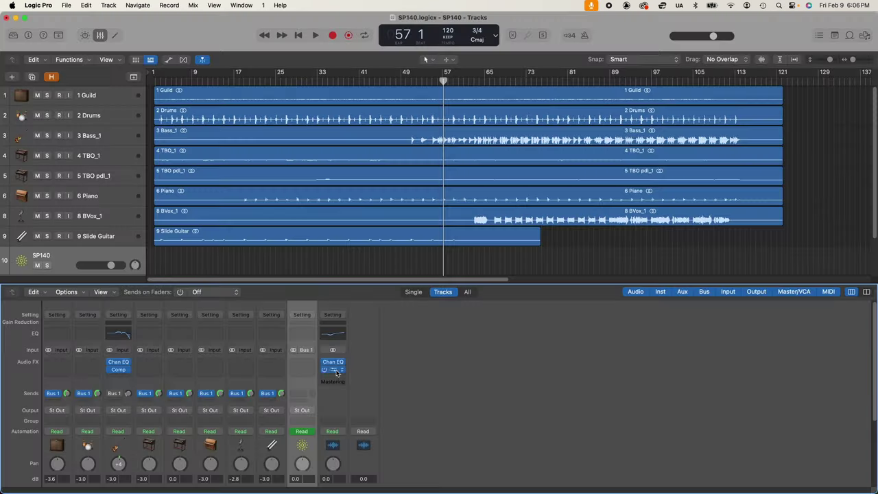
left_click(312, 367)
mouse_move(322, 475)
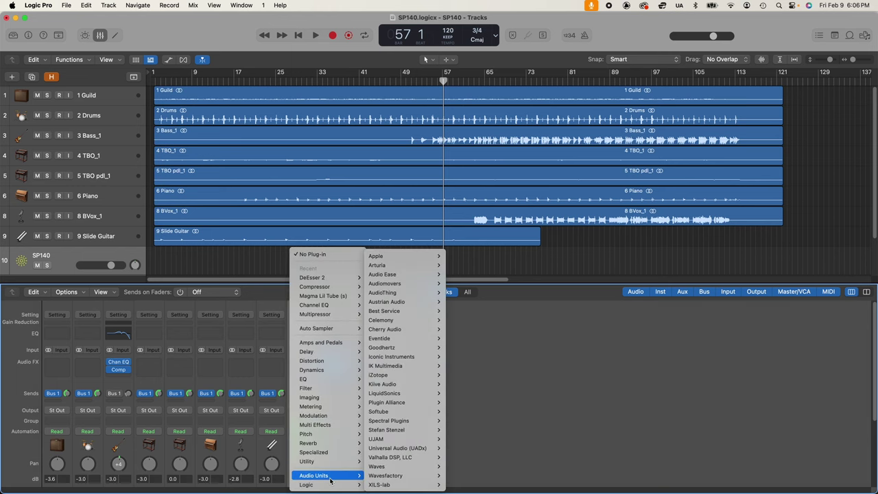
mouse_move(395, 358)
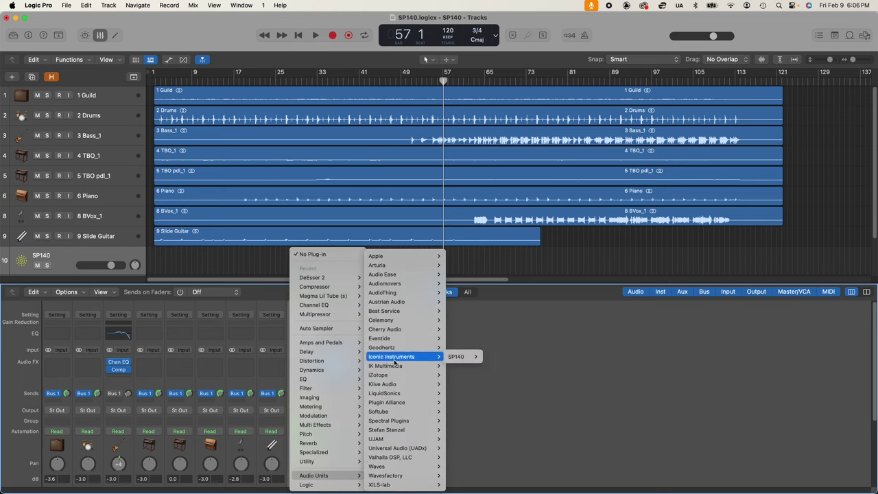
mouse_move(458, 357)
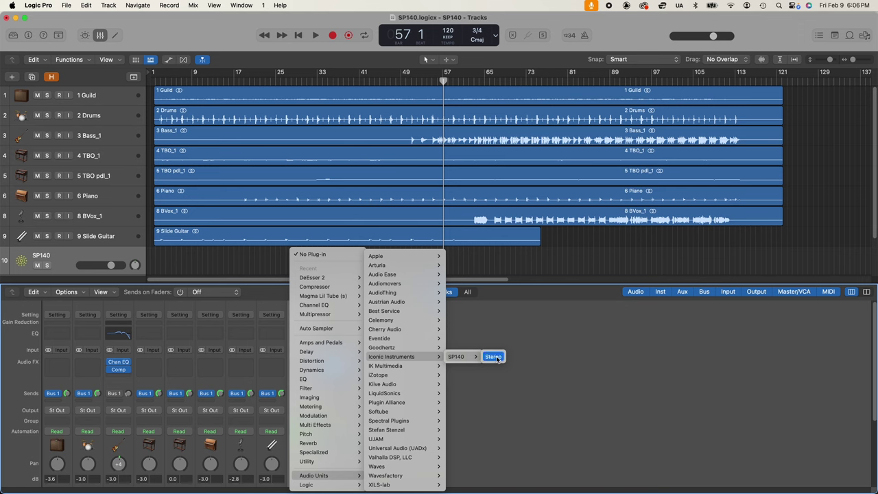
left_click(494, 356)
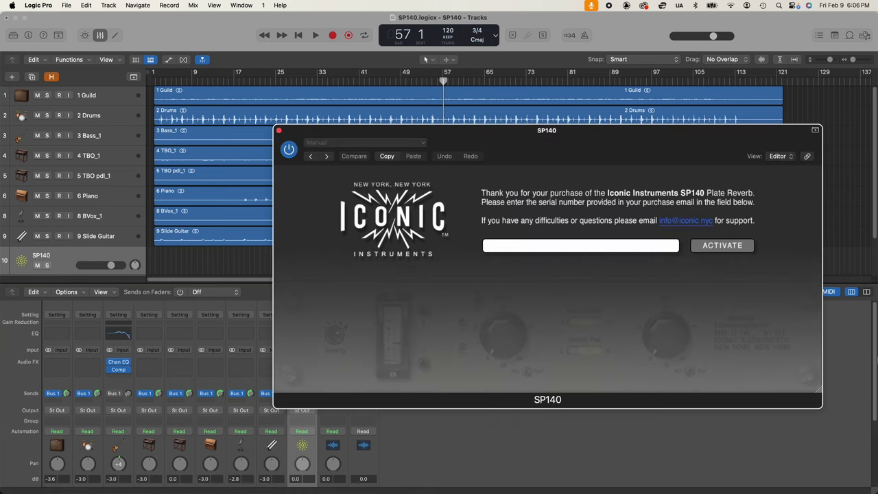
Activate the SP140 plug-in with the purchased serial number and play the project from the beginning.
left_click(562, 251)
type("xxxxx-xxxxx-xxxxx-XXXXX")
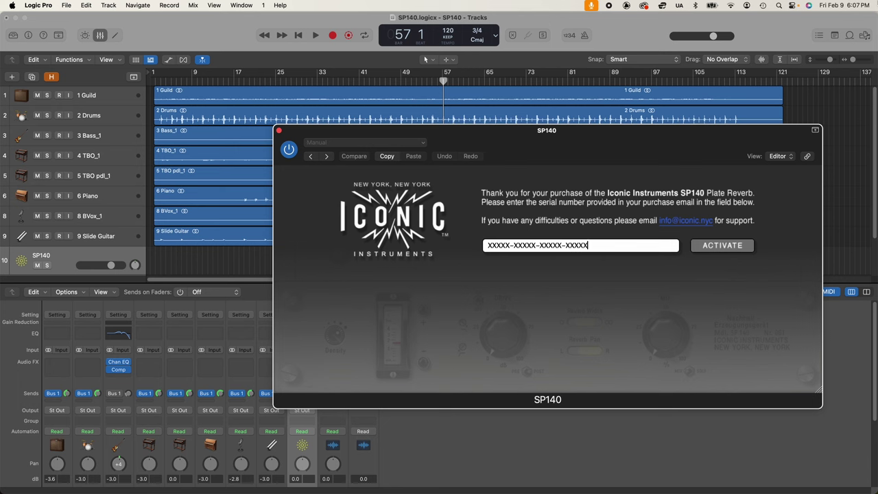
type("-XXXXX")
left_click(722, 245)
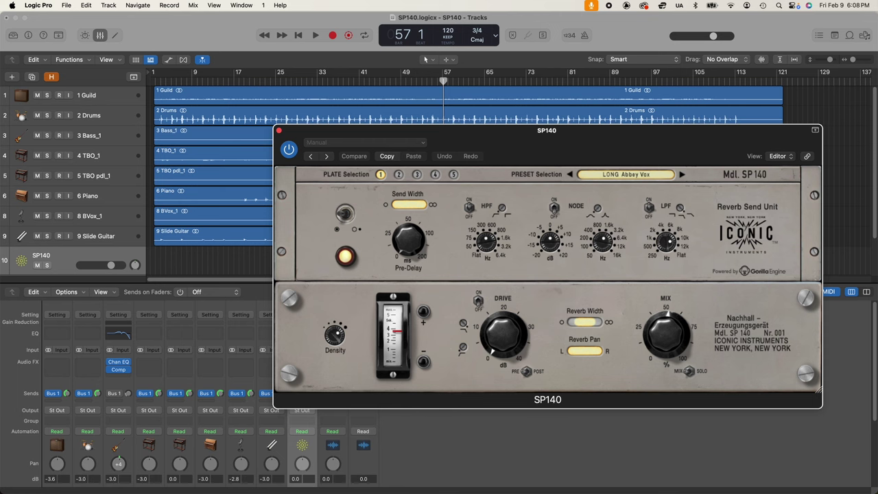
key("Return")
key("space")
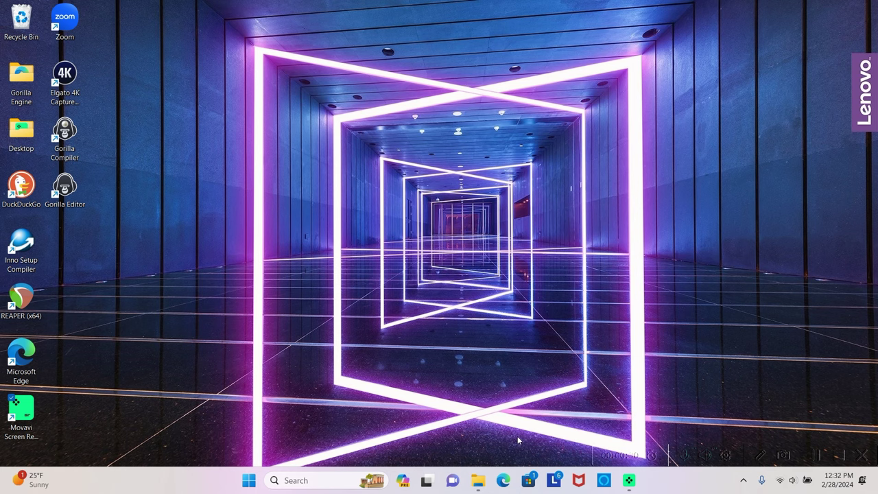
On the Windows desktop, open the Downloads folder and launch "Iconic Instruments - SP140 (1.0.0).exe".
left_click(478, 481)
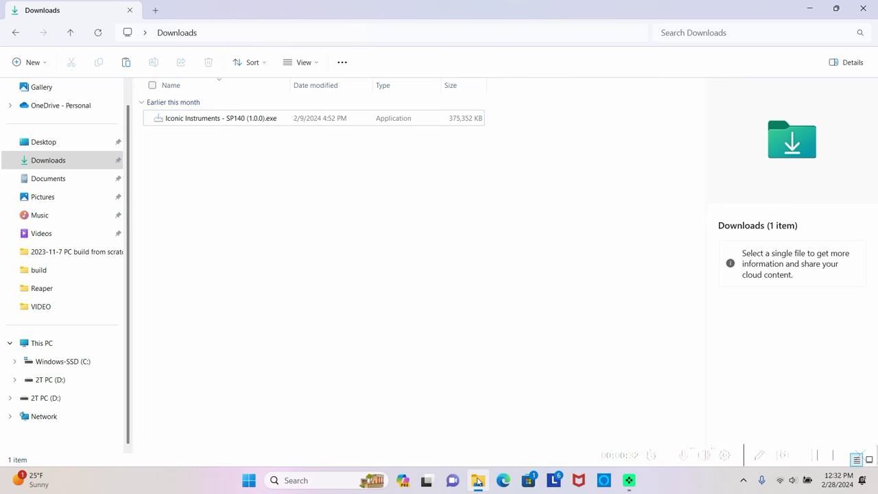
double_click(229, 121)
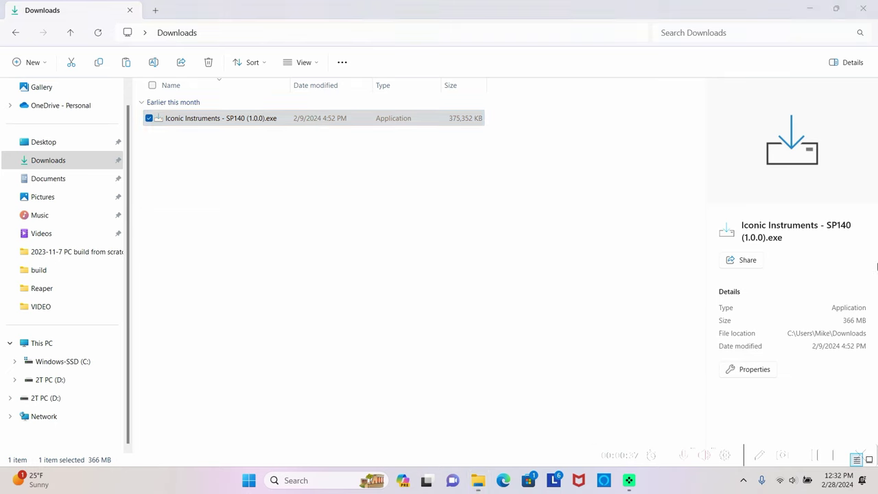
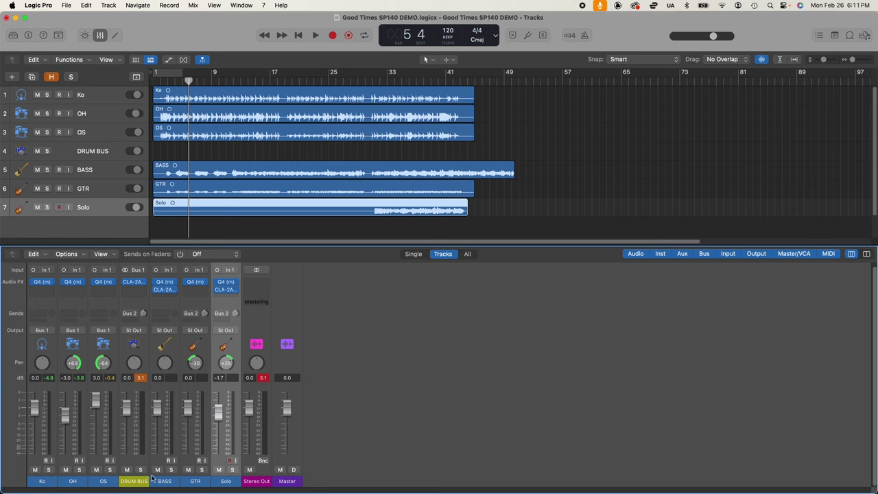
In Logic Pro, solo the DRUM BUS and insert the stereo Iconic Instruments SP140 Audio Unit below its CLA-2A.
left_click(140, 469)
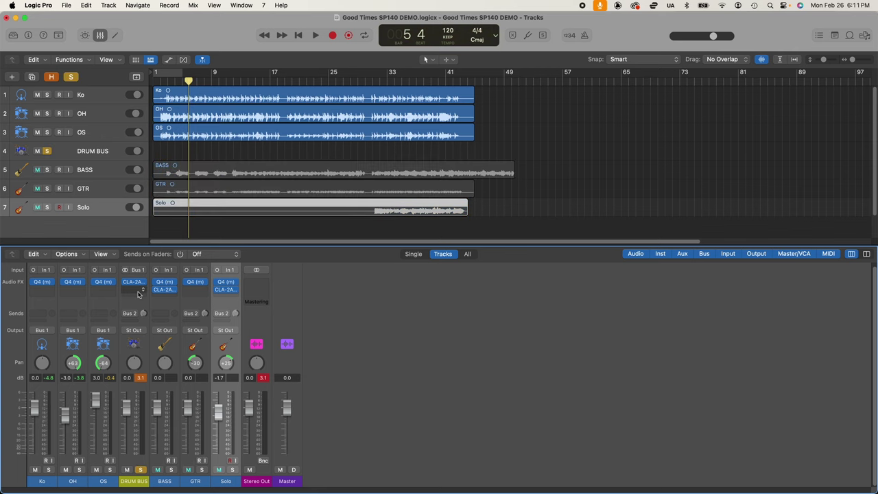
left_click(135, 292)
mouse_move(157, 475)
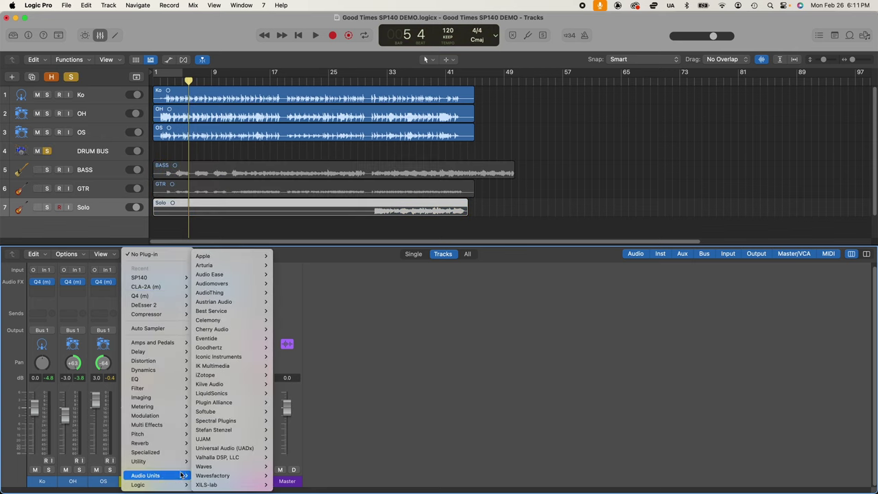
mouse_move(264, 357)
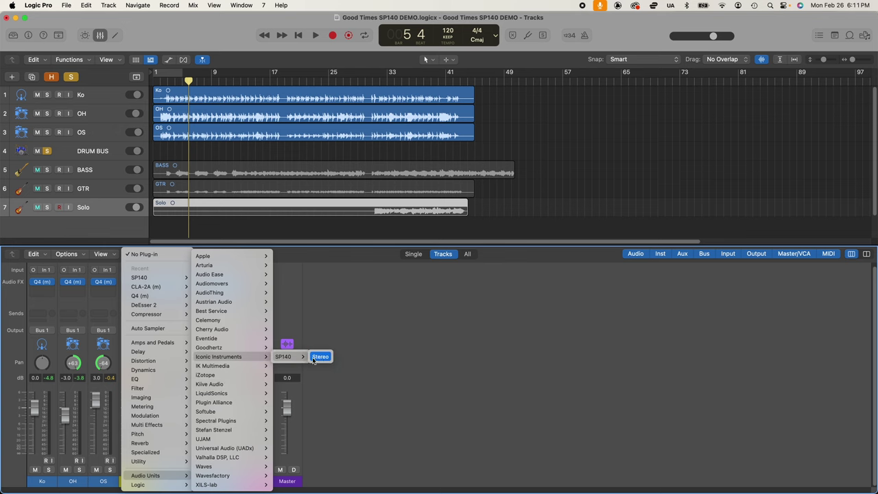
left_click(322, 357)
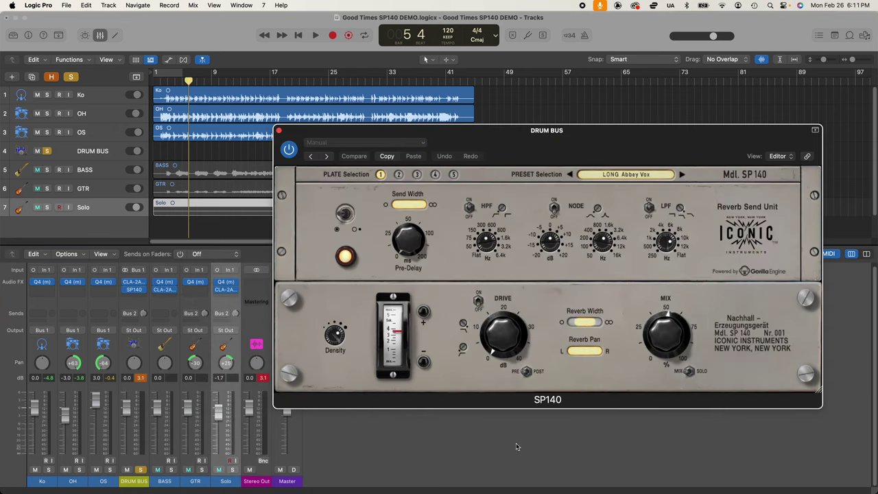
left_click_drag(713, 154, 620, 146)
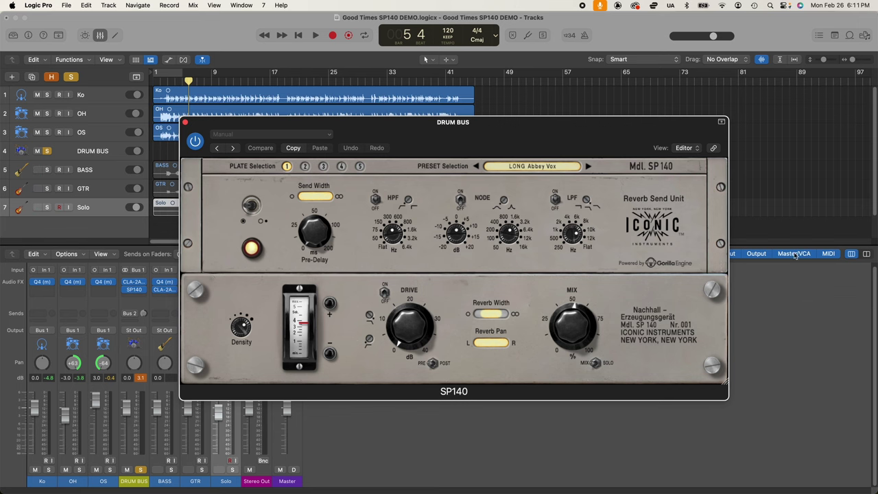
key("super+w")
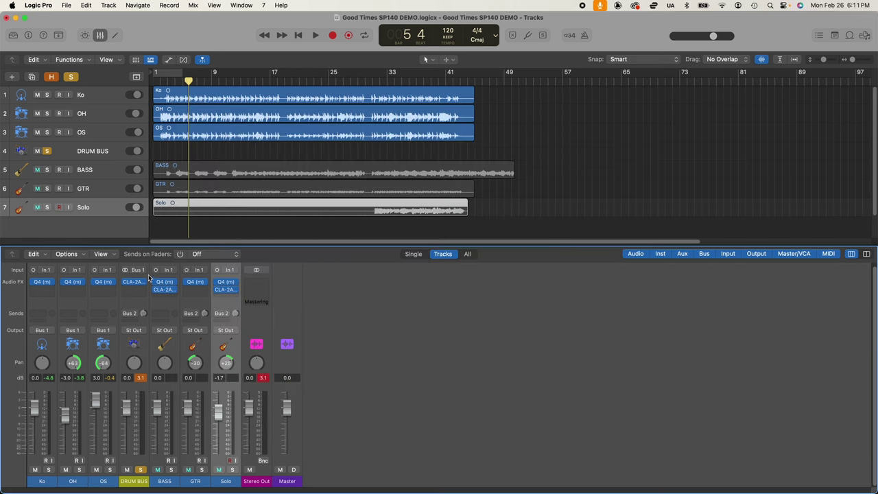
Reinsert the stereo SP140 Audio Unit in the empty effect slot of the DRUM BUS channel.
left_click(140, 295)
mouse_move(139, 295)
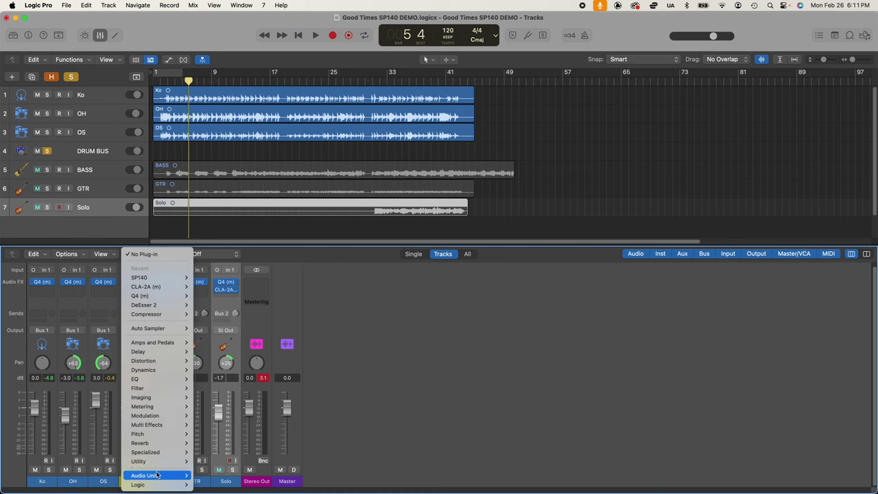
mouse_move(158, 475)
mouse_move(247, 356)
mouse_move(284, 357)
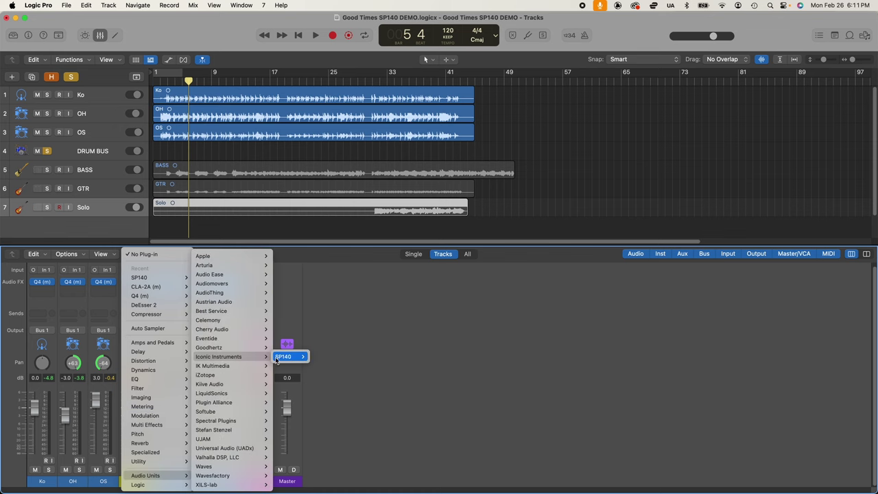
left_click(322, 359)
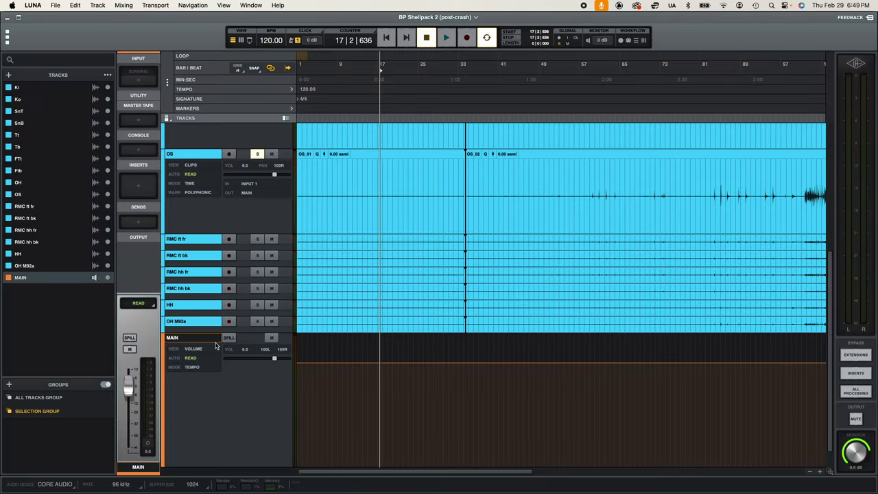
Switch to LUNA and try adding the Iconic Instruments SP140 plug-in to the MAIN track's first insert.
left_click(146, 181)
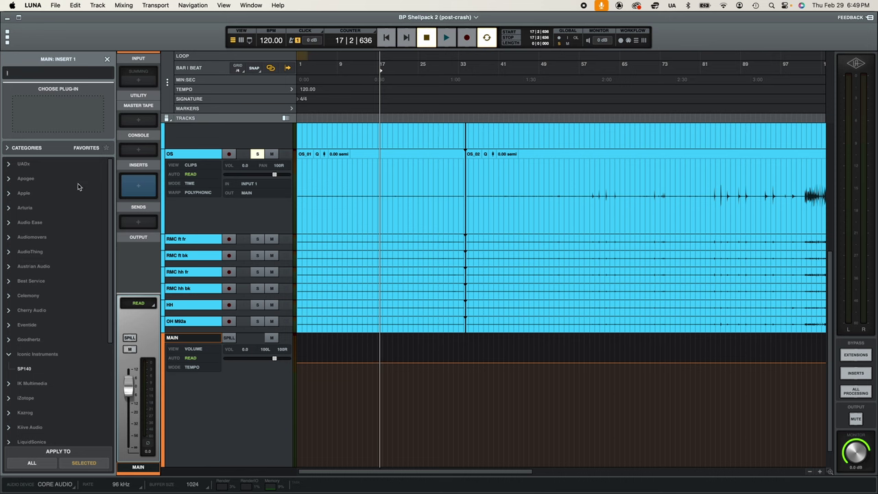
left_click(40, 357)
left_click(36, 355)
double_click(22, 371)
key("super+z")
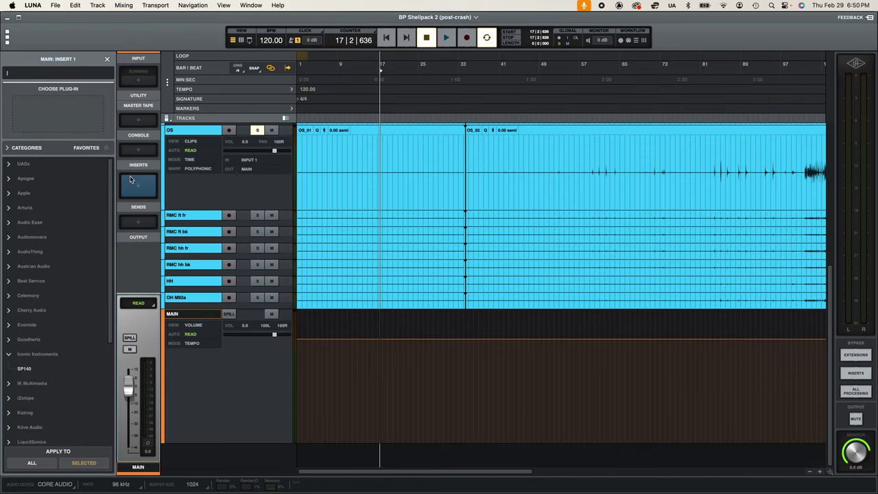
Show the plug-in categories, filter the list by Reverb & Room and clear the filter.
left_click(24, 148)
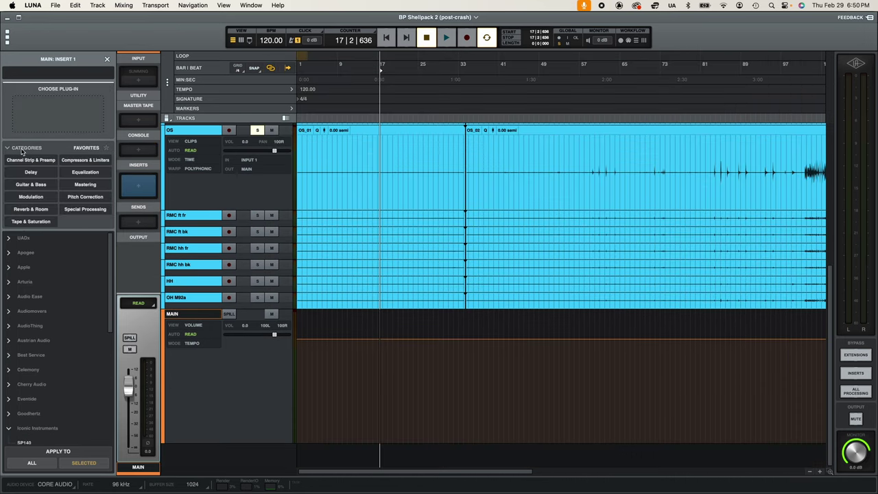
left_click(31, 210)
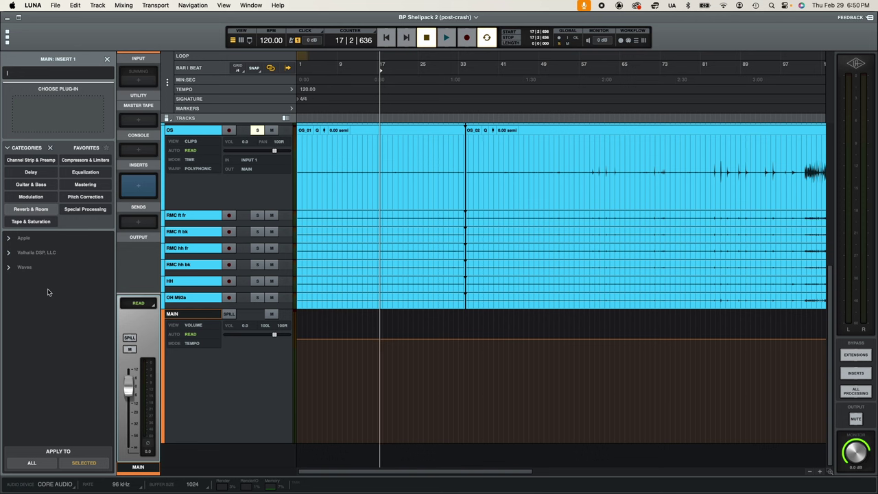
left_click(56, 211)
left_click(51, 149)
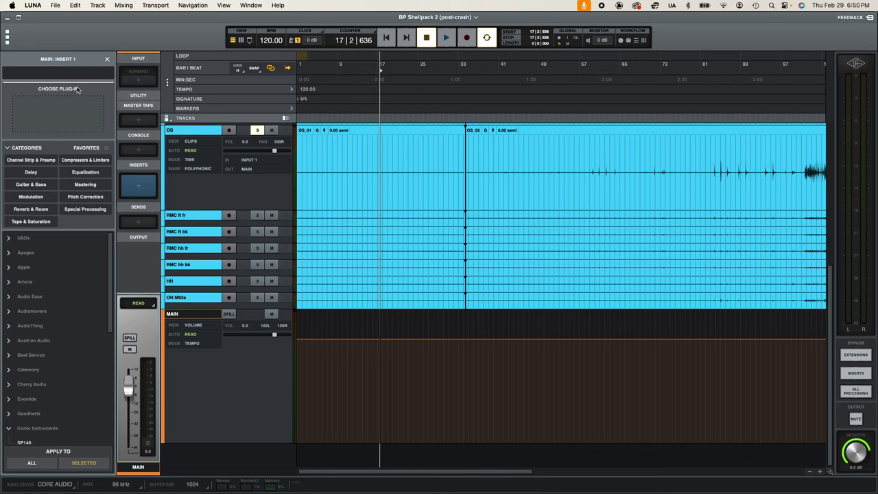
Search the plug-in list for sp140 and choose the Iconic Instruments SP140 for the MAIN track's first insert.
type("sp")
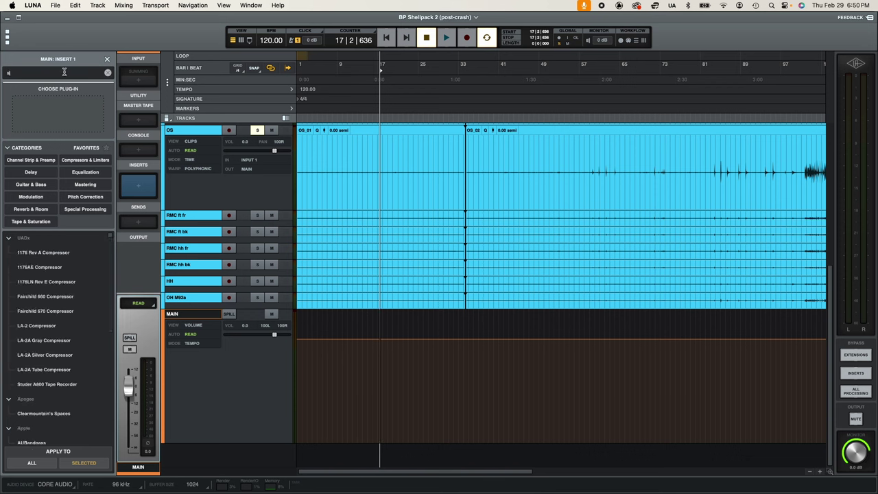
type("140")
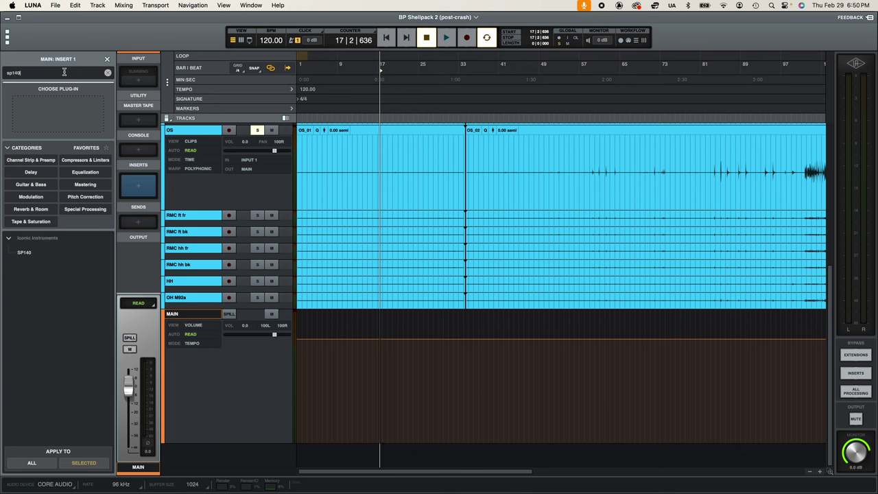
left_click(25, 253)
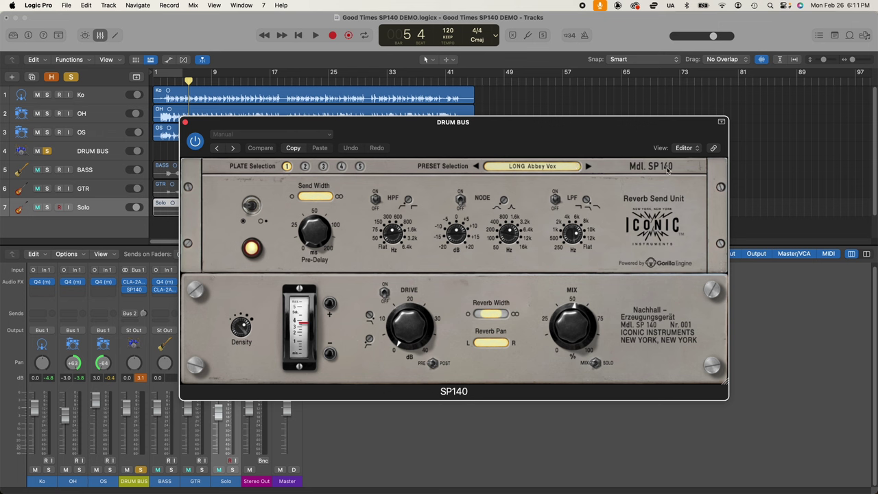
Switch to Logic Pro and try plates 2 to 5 in the DRUM BUS SP140, returning to plate 1.
left_click(306, 167)
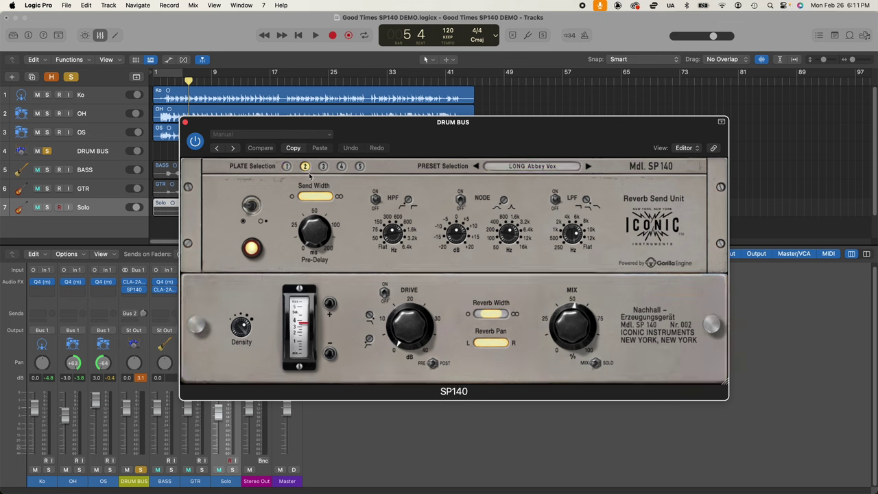
left_click(323, 170)
left_click(341, 167)
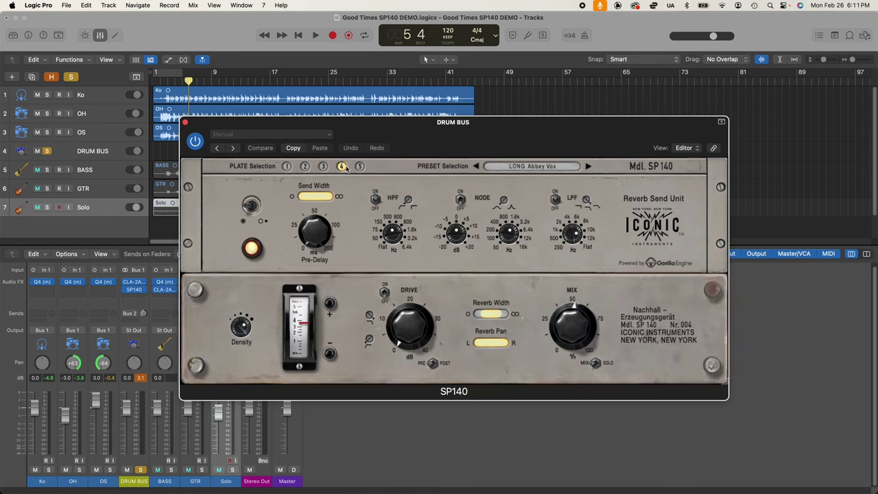
left_click(359, 167)
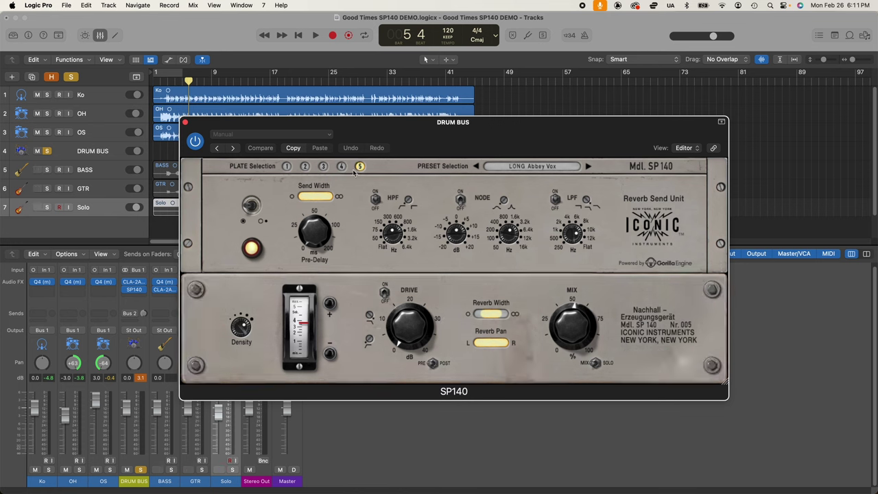
left_click(288, 168)
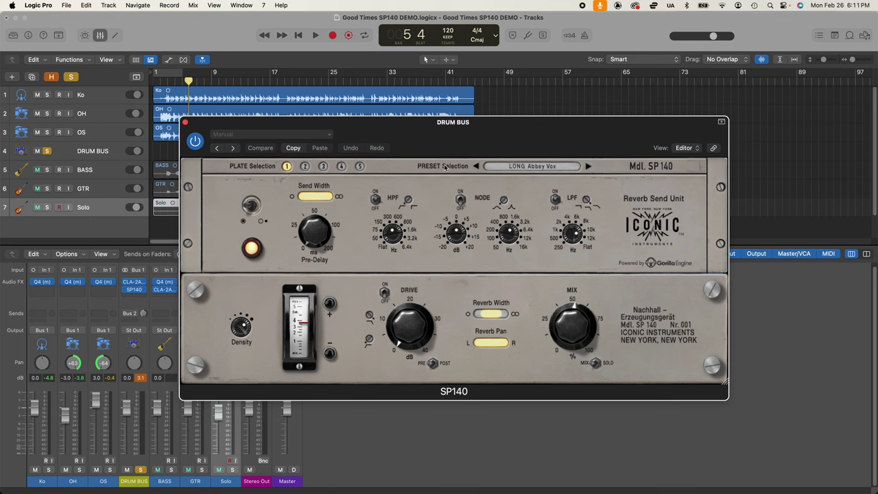
Load the Long - Motor Town preset in the SP140 and try out its Pre-Delay knob.
left_click(531, 169)
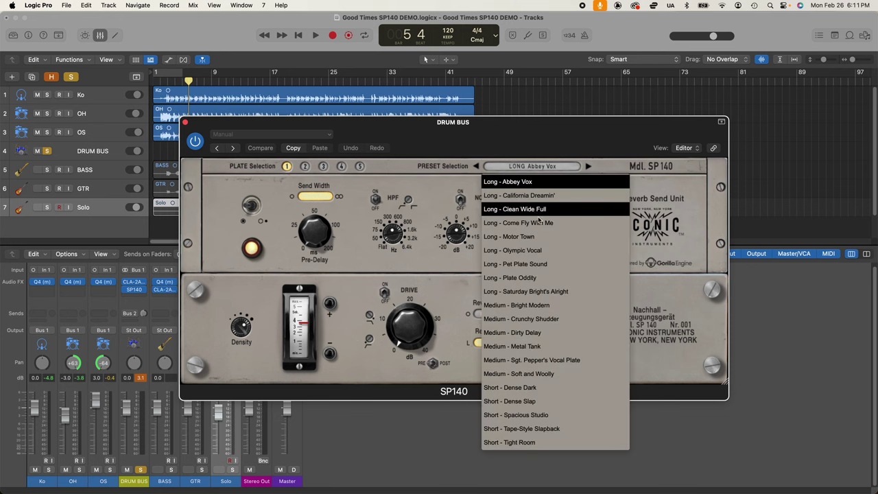
left_click(543, 239)
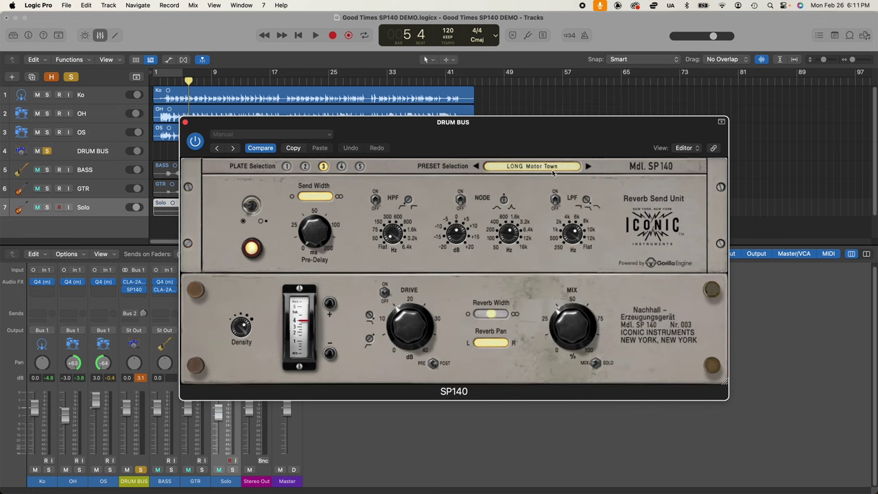
left_click_drag(322, 232, 321, 227)
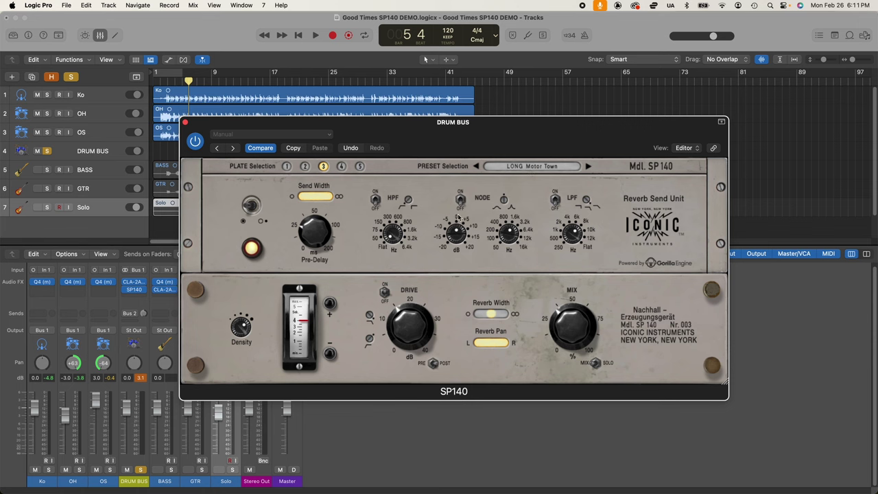
Try the Long - Come Fly With Me preset and reload Long - Motor Town in the SP140.
left_click(528, 172)
left_click(536, 224)
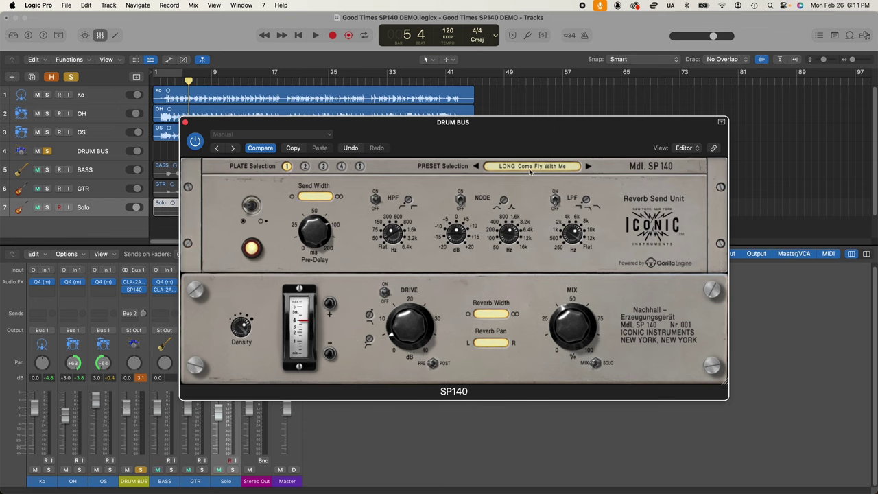
left_click(532, 172)
left_click(543, 240)
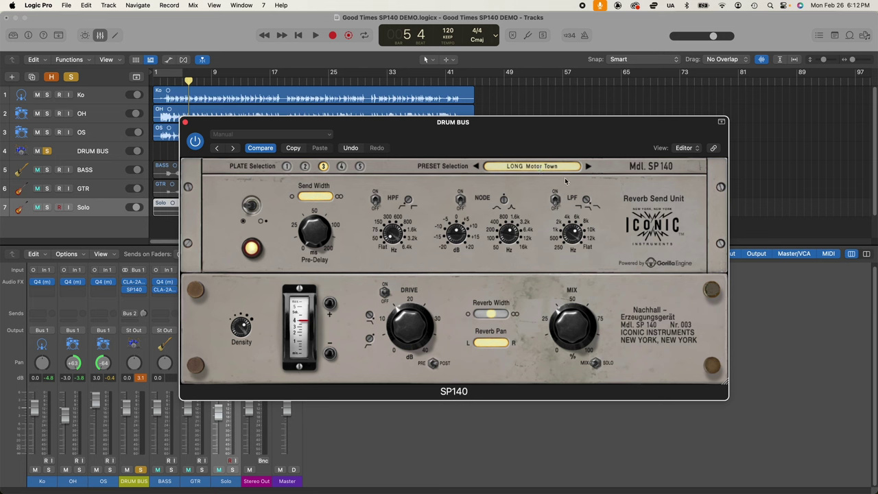
key("]")
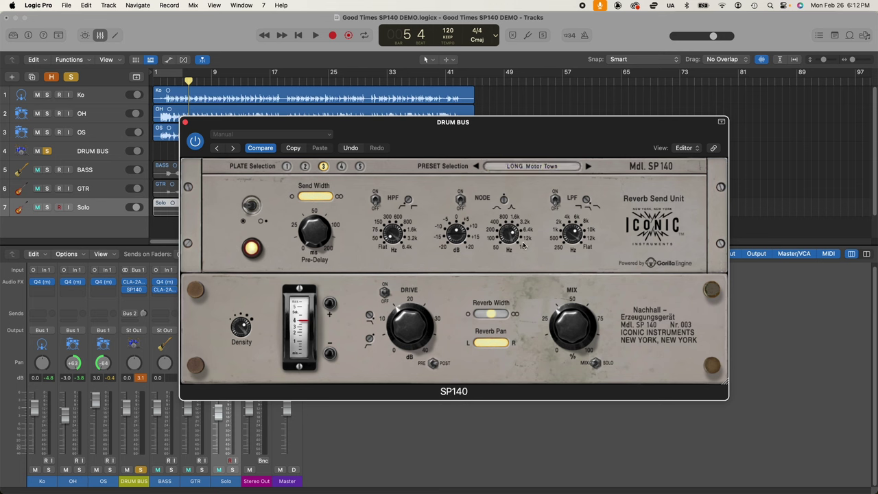
Advance the SP140 to the LONG Olympic Vox preset and switch the send unit's power on.
left_click(587, 166)
left_click(587, 166)
left_click(587, 167)
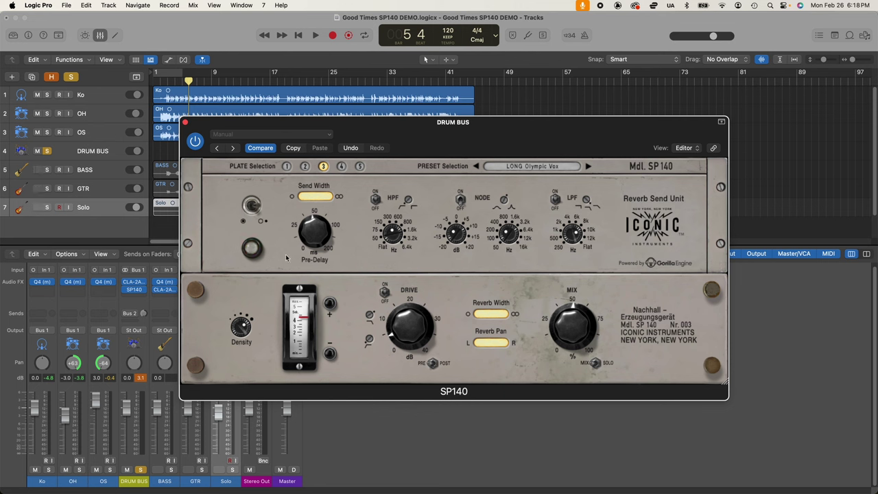
left_click(253, 207)
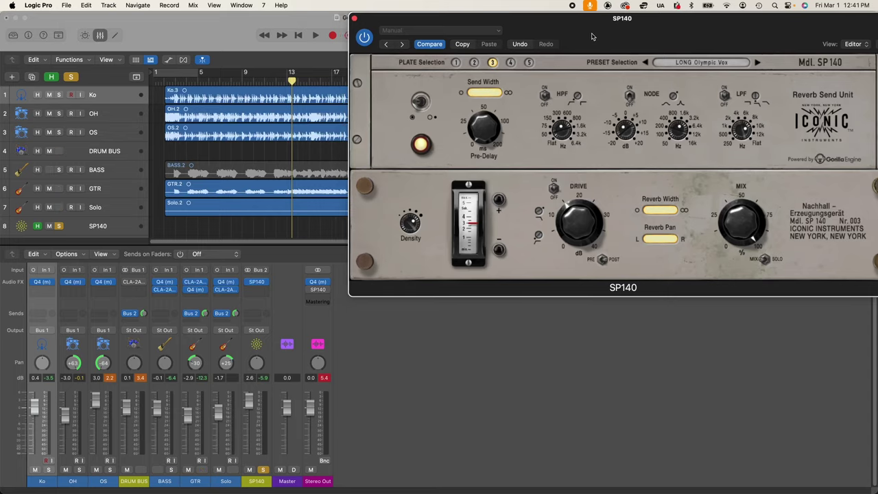
Place the SP140 window clear of the mixer channels and pan GTR to -64 and DRUM BUS to +63.
left_click_drag(590, 20, 572, 19)
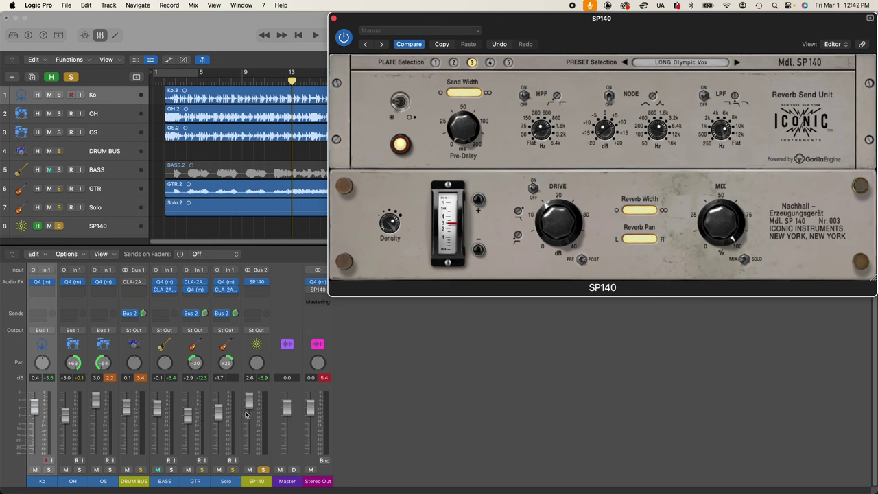
mouse_move(134, 316)
left_click_drag(579, 32, 452, 128)
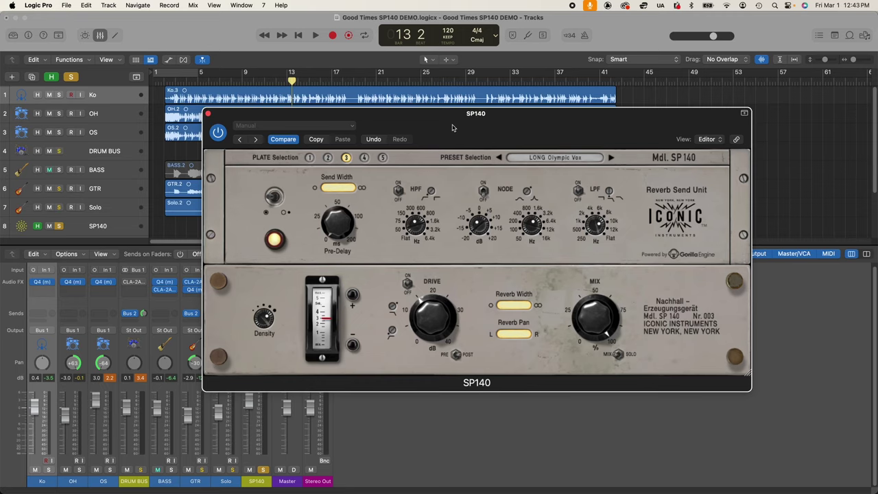
left_click_drag(452, 128, 553, 58)
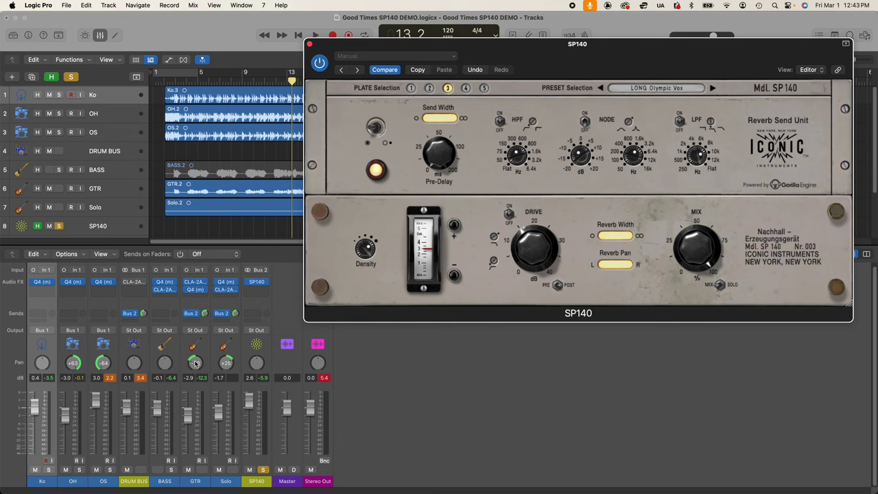
left_click(168, 408)
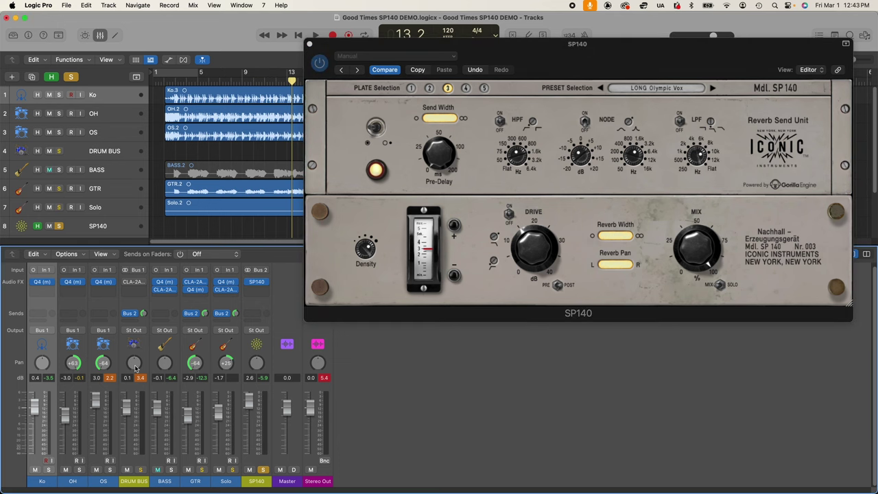
left_click_drag(135, 368, 135, 351)
Play a short passage with the SP140 return channel soloed to hear the widely panned reverb, and stop playback.
left_click(261, 470, "alt")
key("space")
key("space")
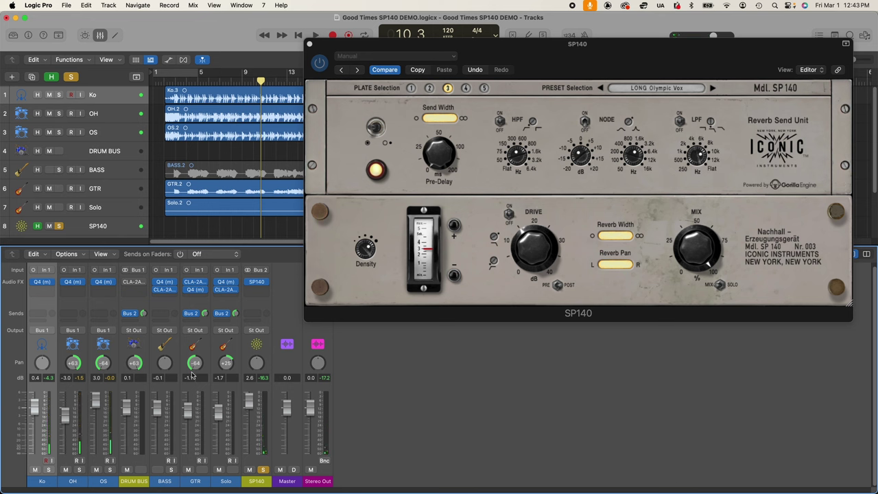
Narrow the SP140's Send Width toward mono and play a short passage to hear the effect.
left_click(454, 118)
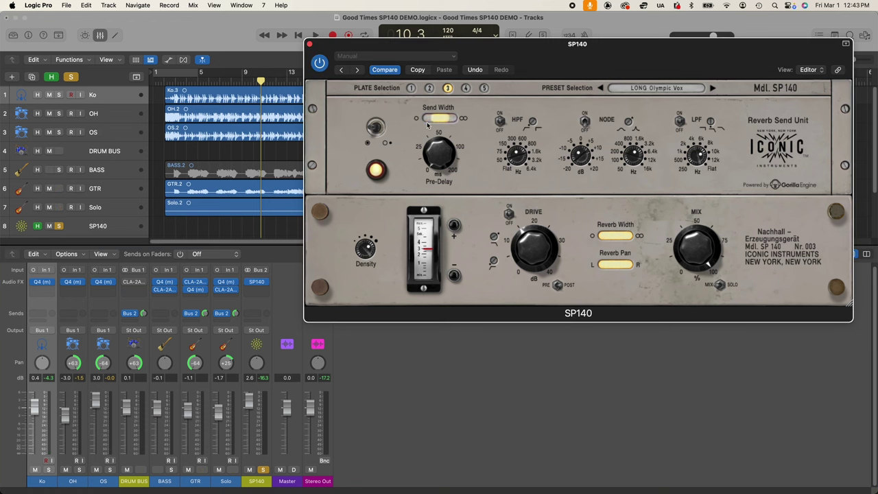
key("space")
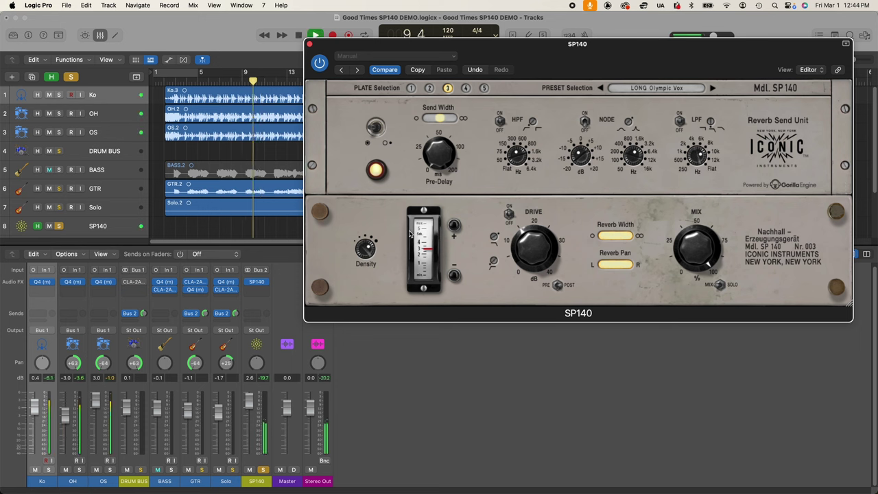
key("space")
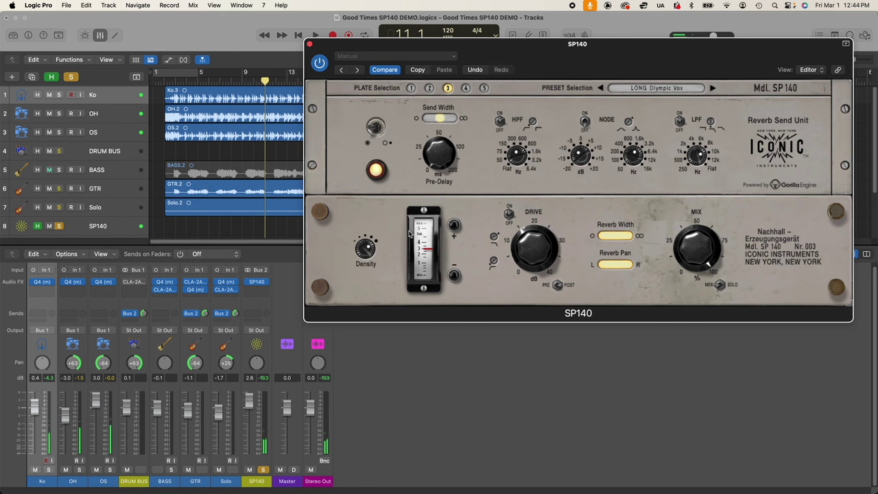
key("ctrl+m")
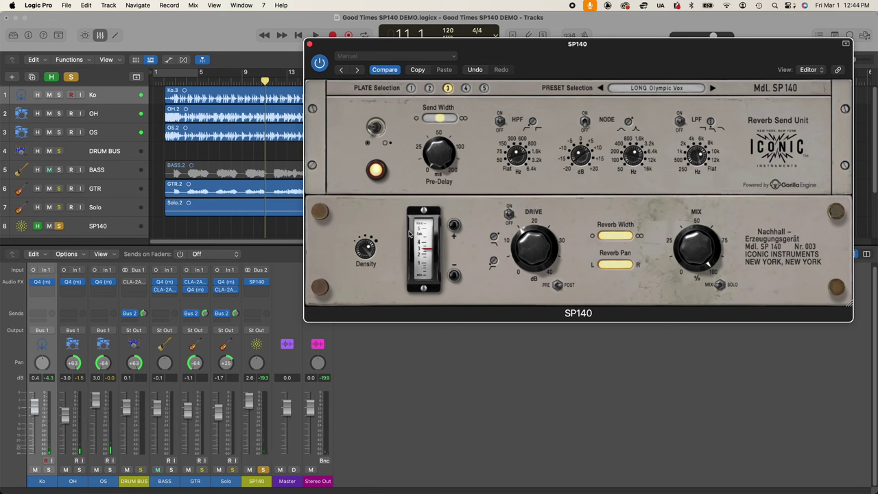
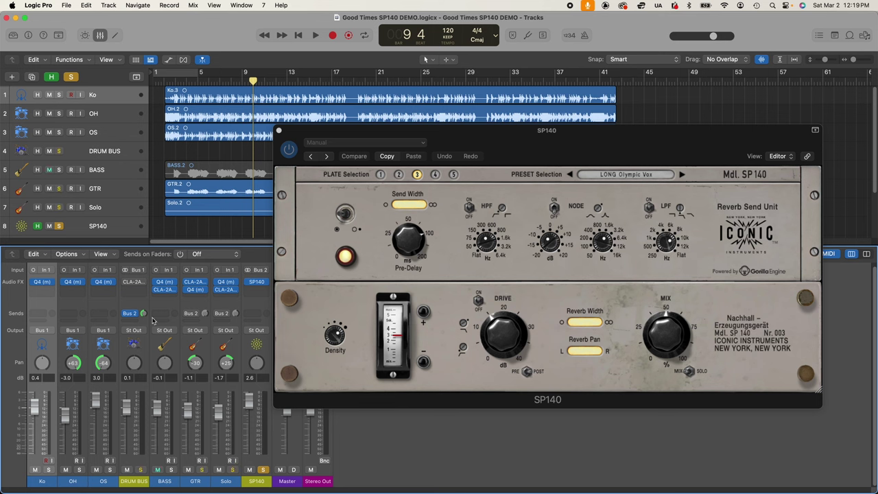
Activate the GTR channel's Bus 2 send and raise the SP140's Mix to 100%.
left_click(187, 314)
left_click_drag(645, 332, 651, 295)
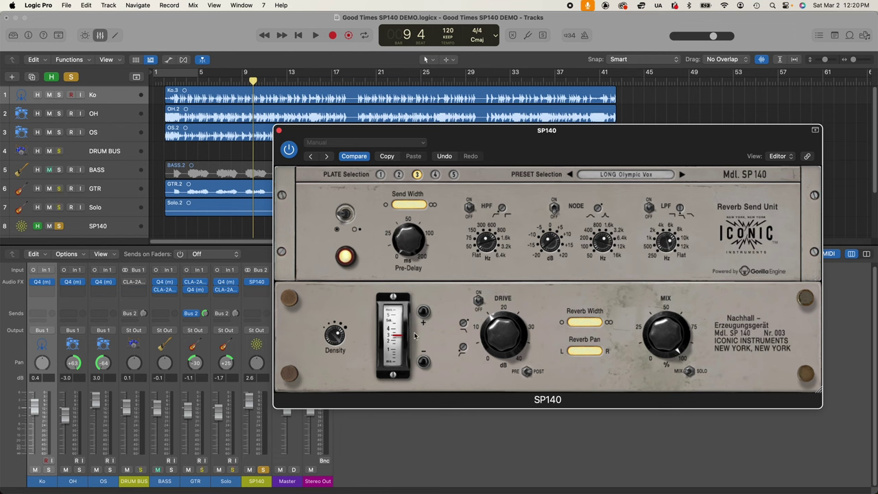
Narrow the Send Width for the guitar reverb toward mono and stop playback after listening.
left_click_drag(422, 205, 375, 205)
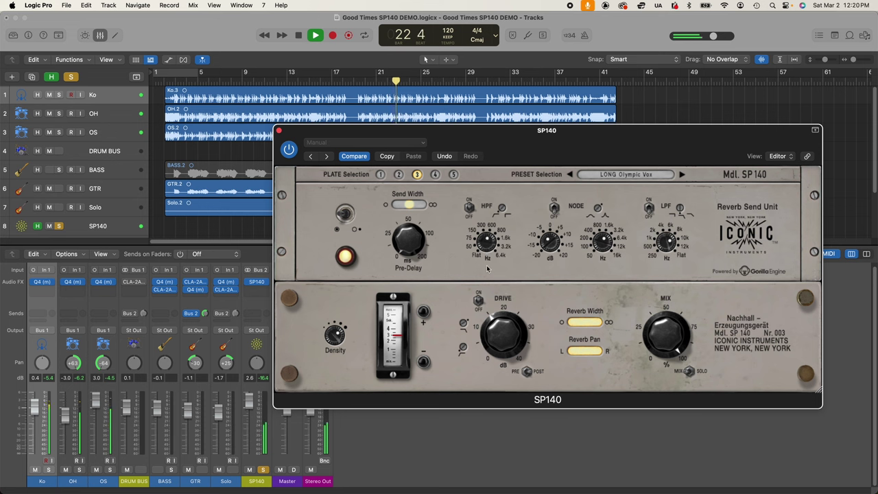
key("space")
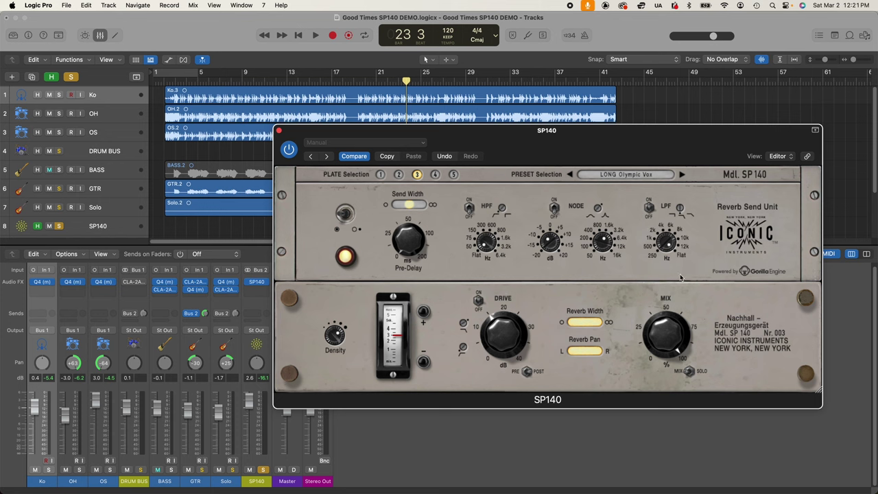
Play and stop short passages repeatedly with the SP140 at 100% Mix to compare its tone settings on the guitar reverb.
key("space")
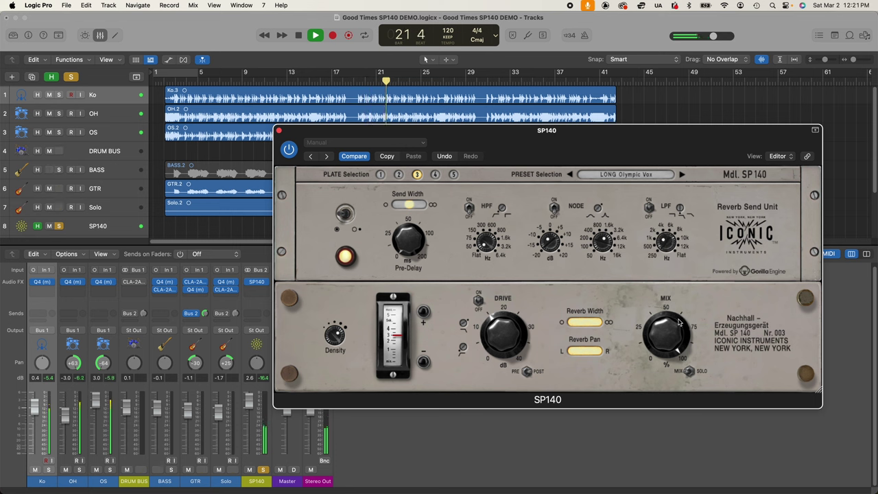
key("space")
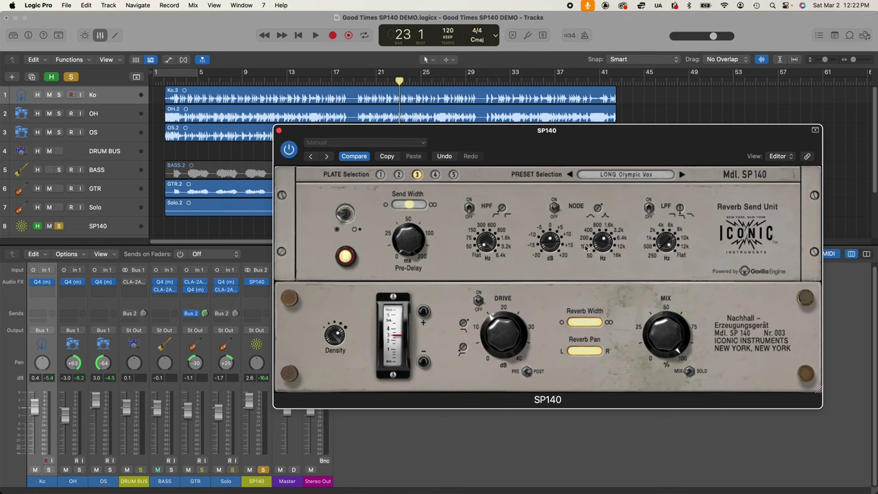
key("space")
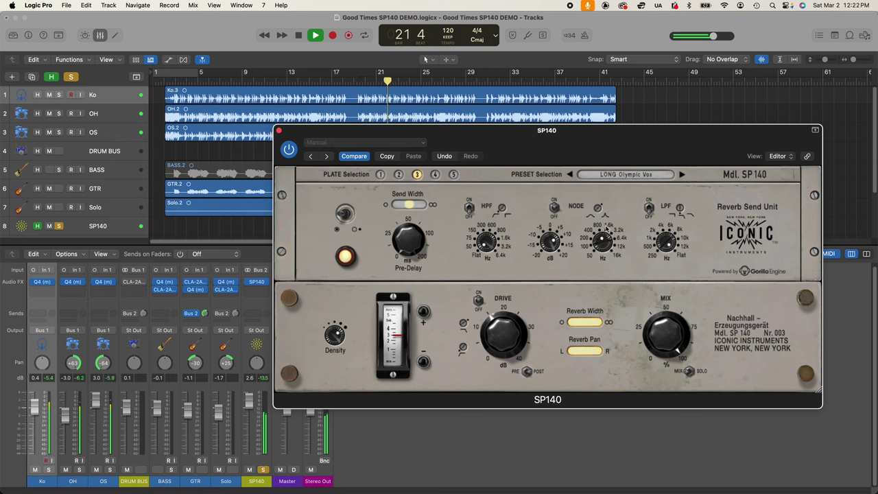
key("space")
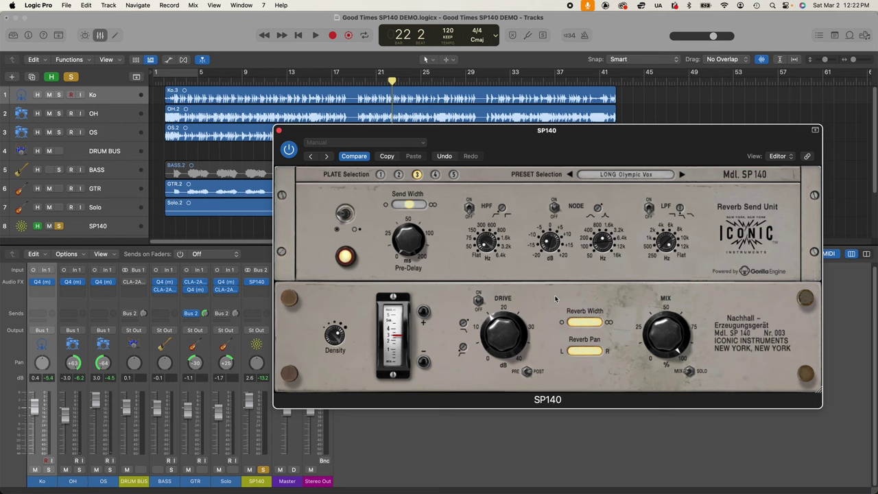
key("space")
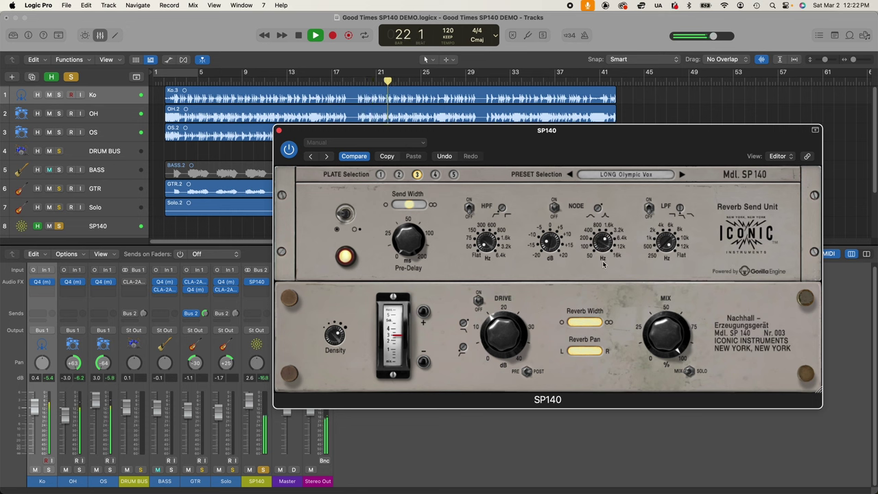
key("space")
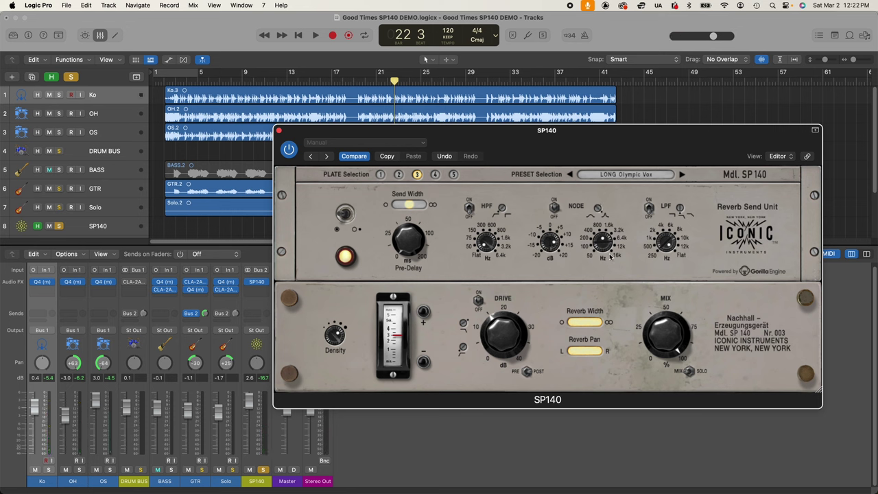
key("space")
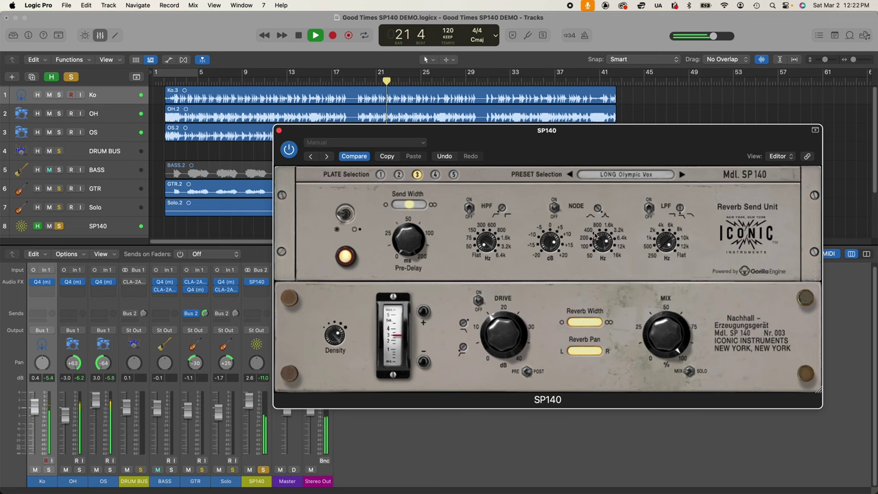
key("space")
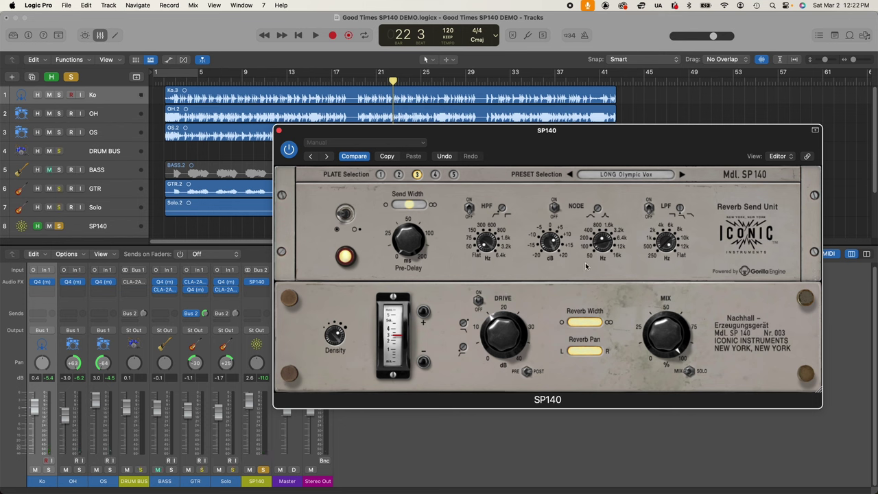
key("space")
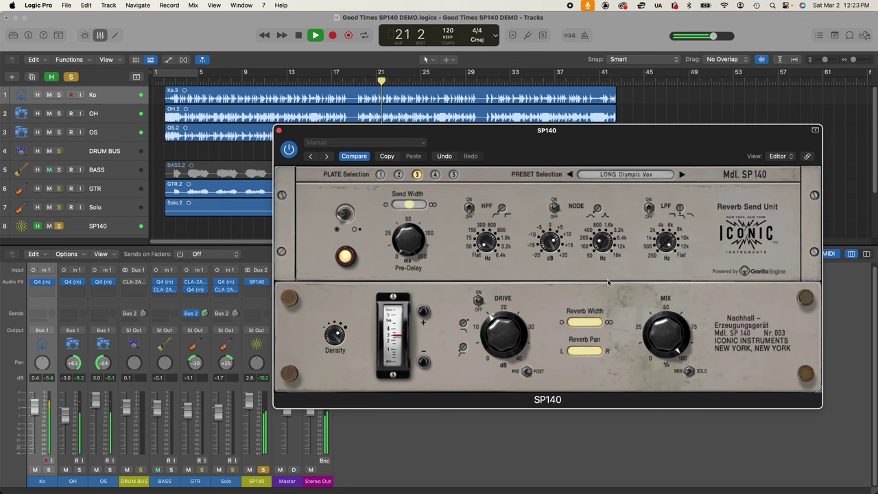
key("space")
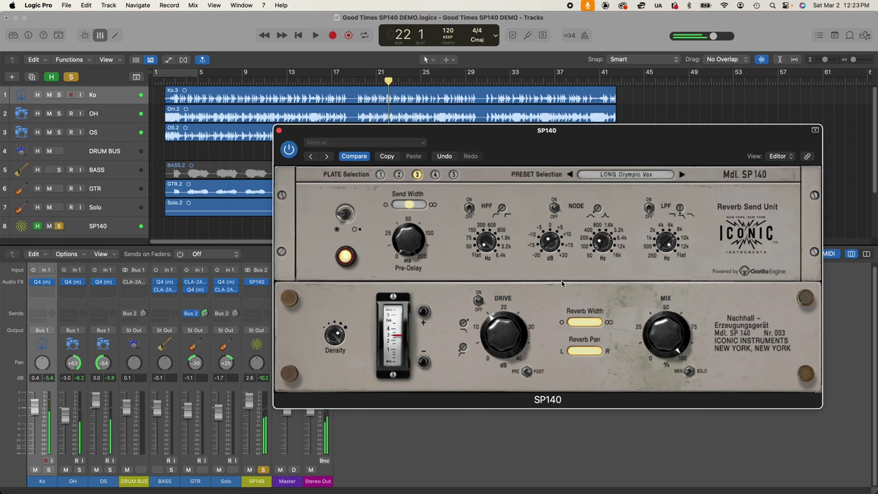
key("space")
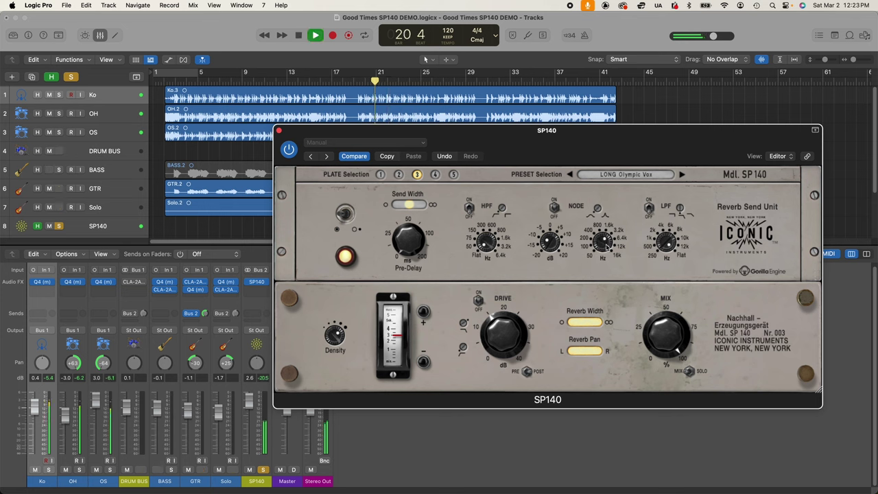
key("space")
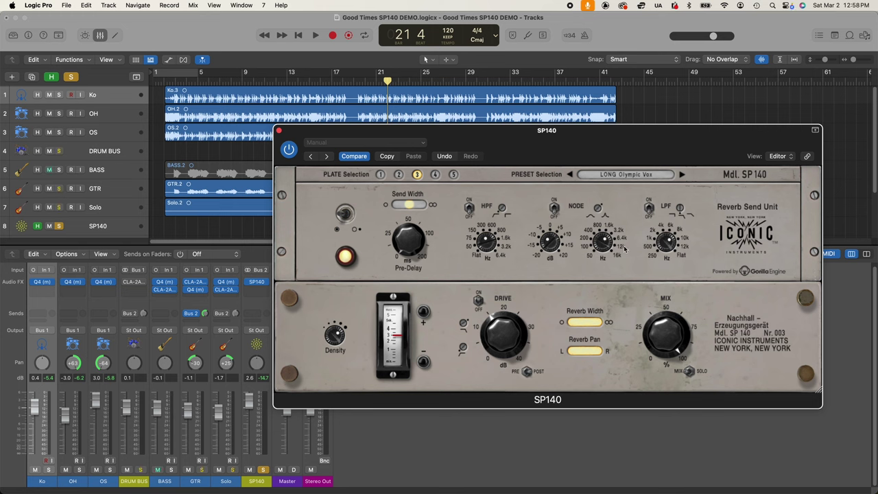
Lower the SP140's Mix to about 60% and play a short passage to hear the balance.
left_click_drag(664, 314, 676, 374)
key("space")
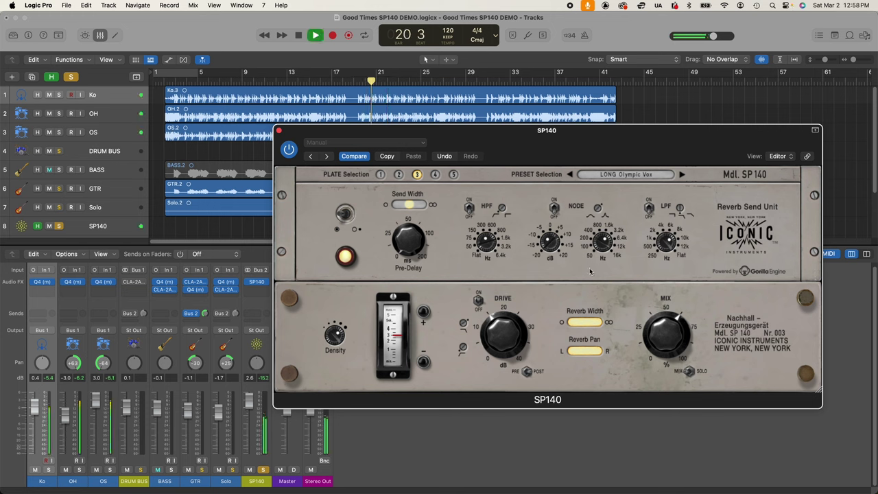
key("space")
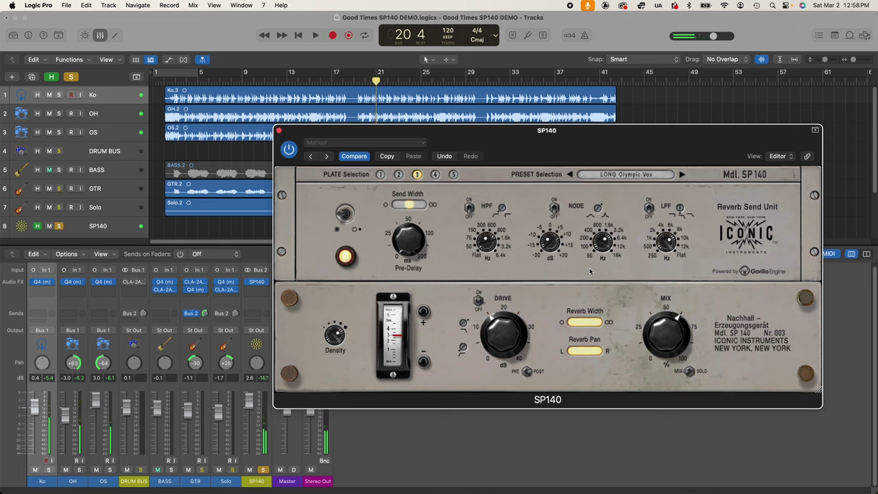
Toggle the SP140's HPF and LPF switches and play a short passage to hear the filtering.
left_click(469, 210)
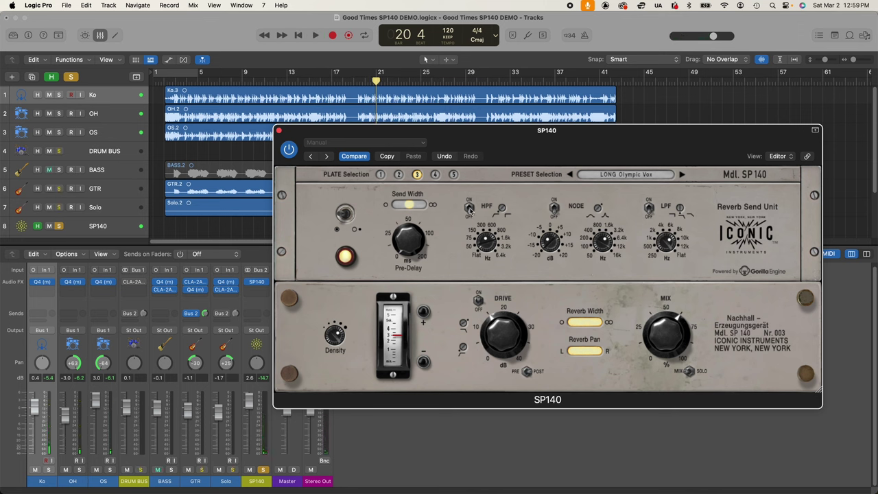
left_click(649, 208)
key("space")
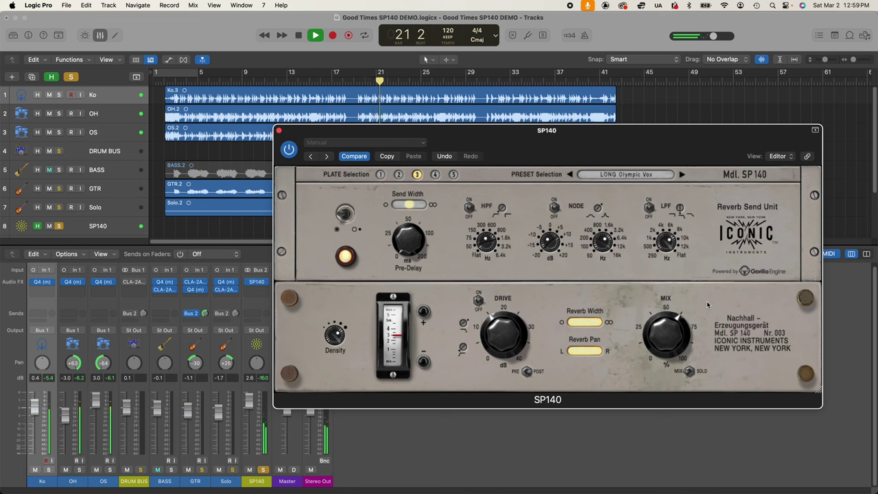
key("space")
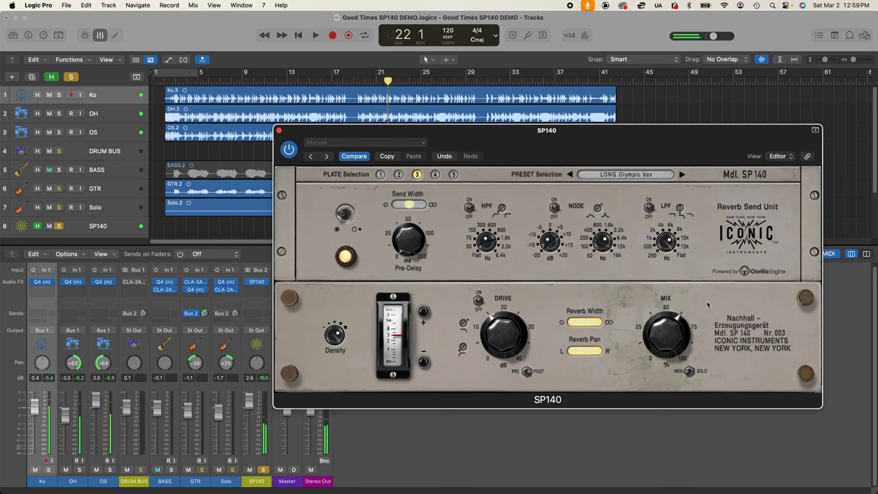
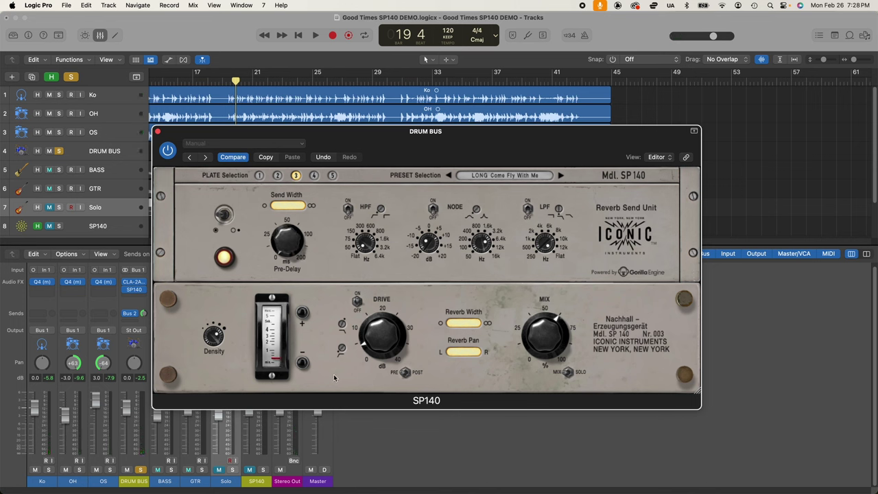
Play a short passage through the SP140 on the DRUM BUS and raise its Drive.
key("space")
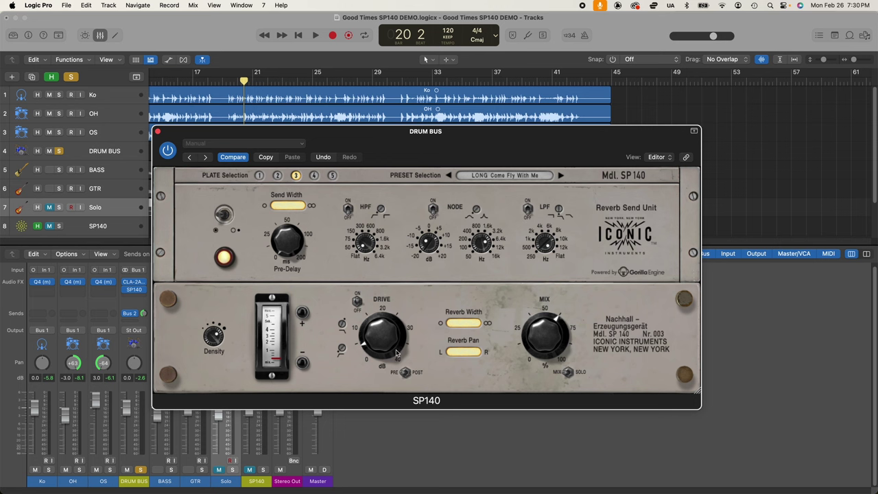
left_click_drag(386, 299, 384, 279)
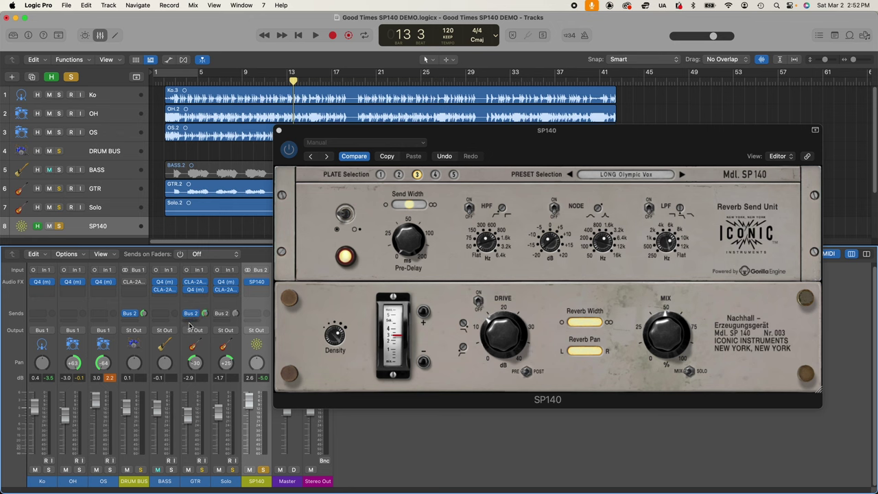
Configure the SP140 return with full Send Width, plate 1, 100% Mix and about 30 dB of Drive.
left_click(414, 206)
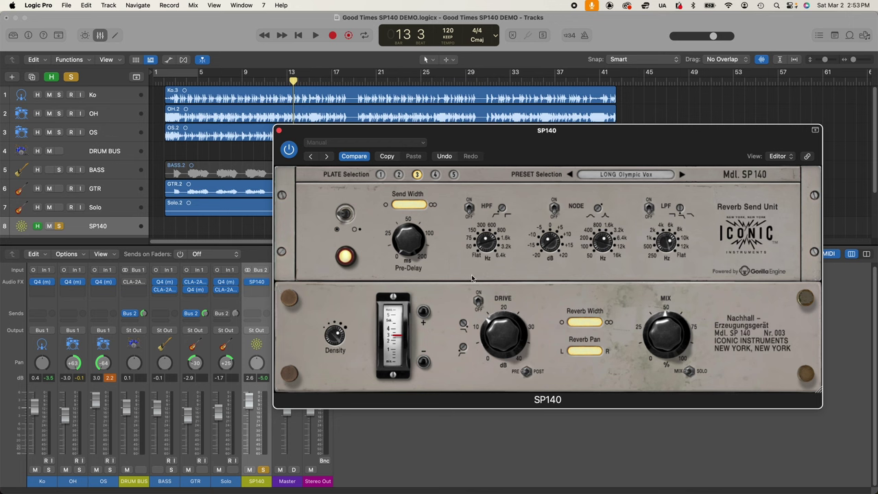
left_click(381, 174)
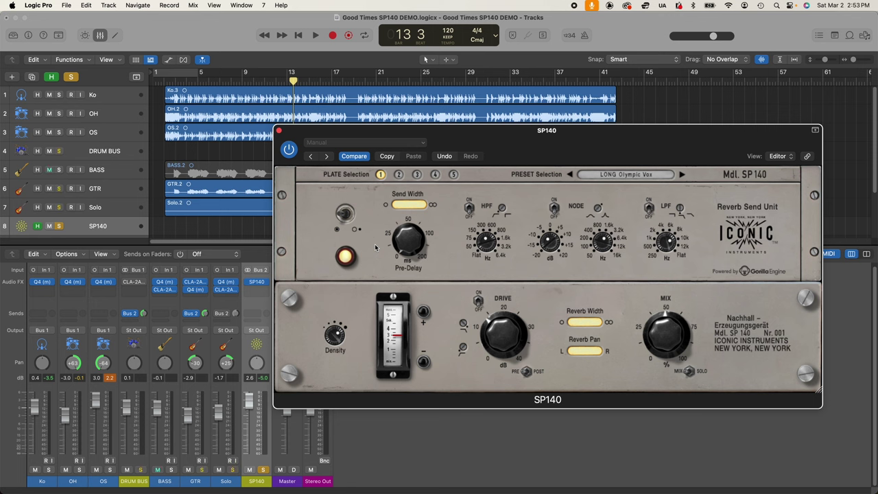
left_click_drag(670, 341, 647, 267)
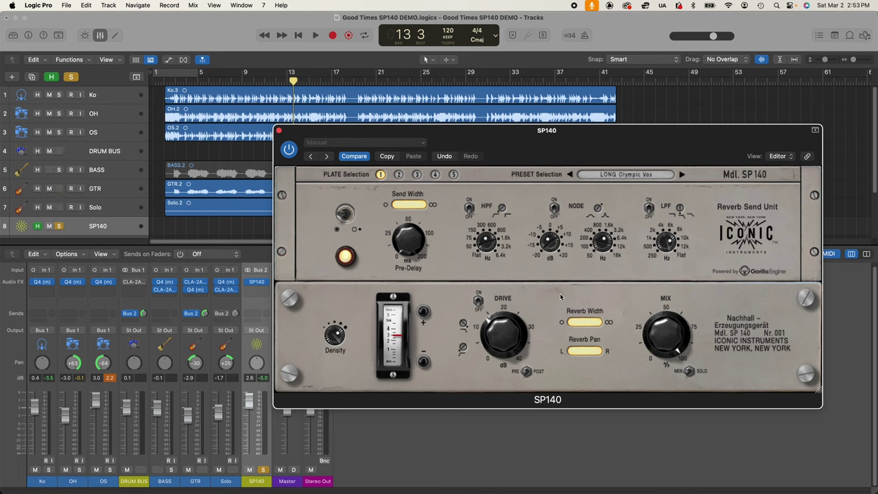
left_click_drag(511, 341, 495, 297)
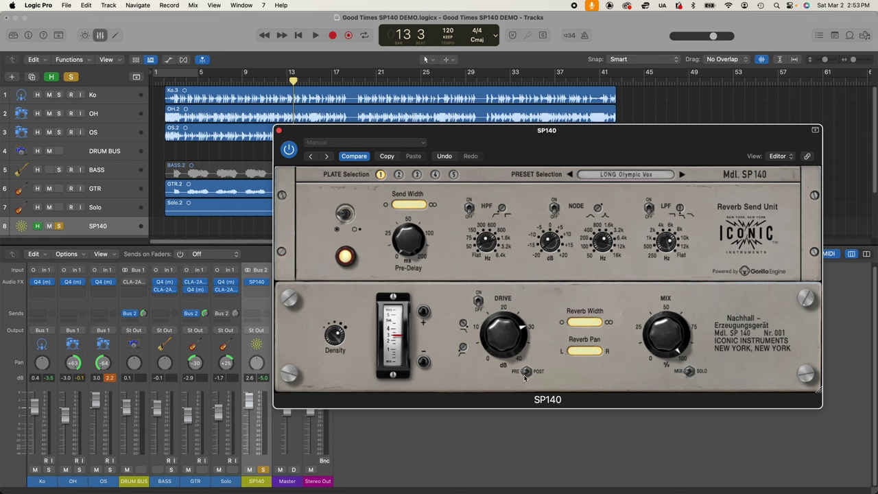
Play two passages with the SP140 driven hard to hear the saturation on plate 1, and stop playback.
key("space")
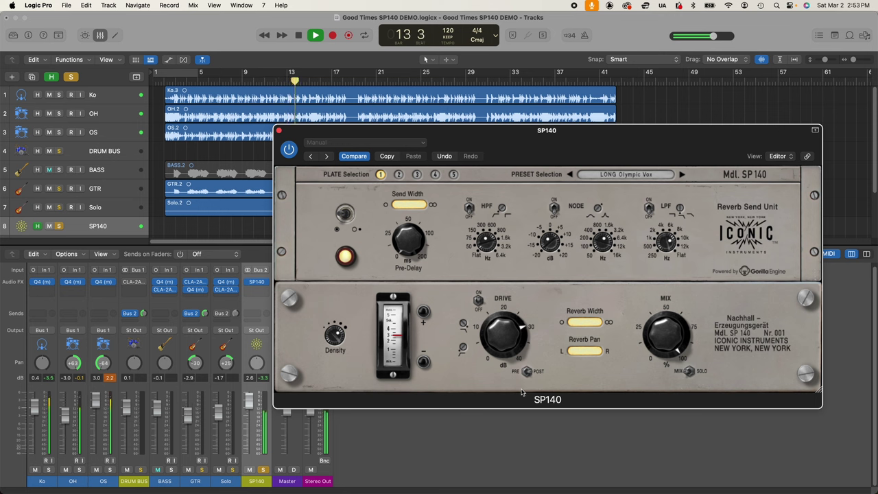
key("space")
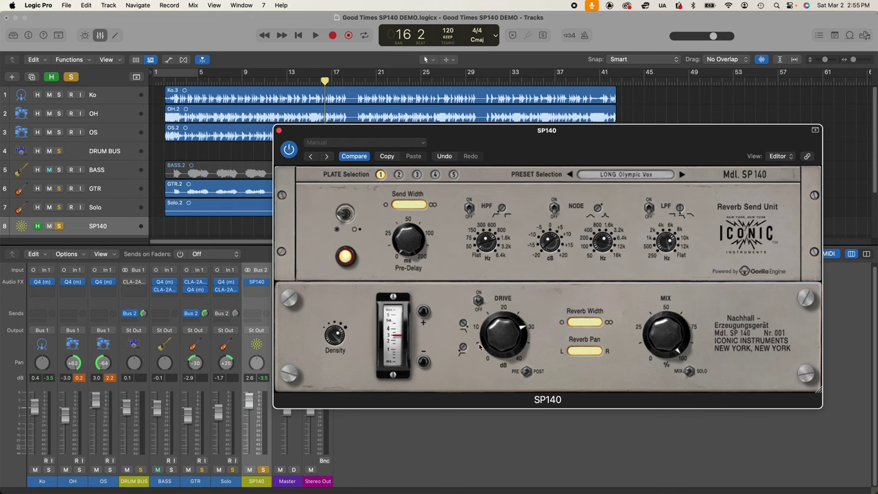
key("space")
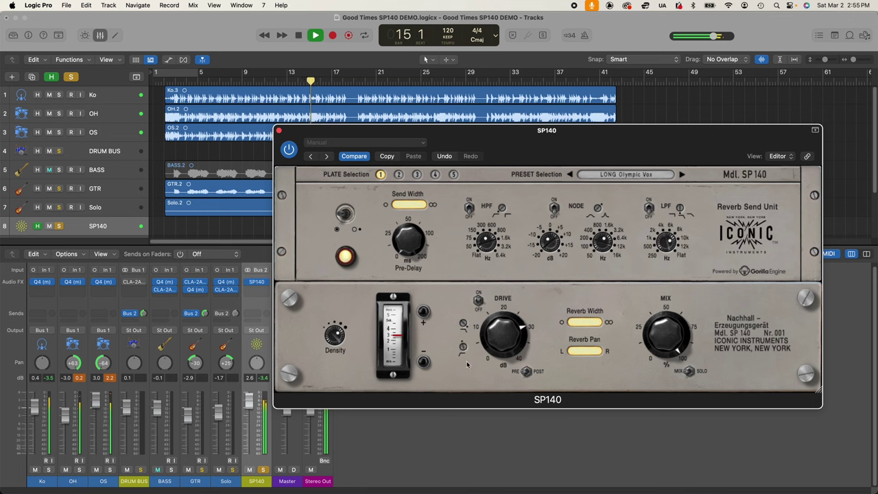
key("space")
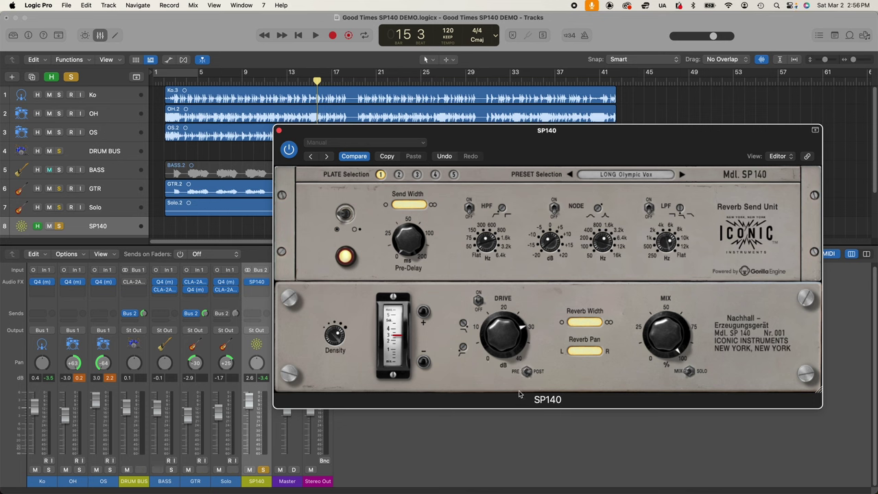
Move the playhead back six bars to bar 9.
key("comma")
key("comma")
key("comma")
key("comma")
key("comma")
key("comma")
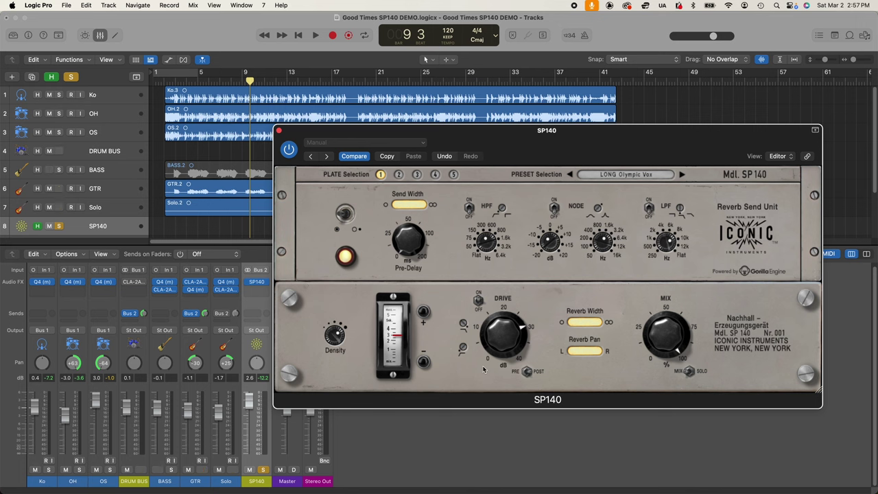
Switch the upper filter of the SP140's Drive section and play short passages to compare the sound.
left_click(463, 322)
key("space")
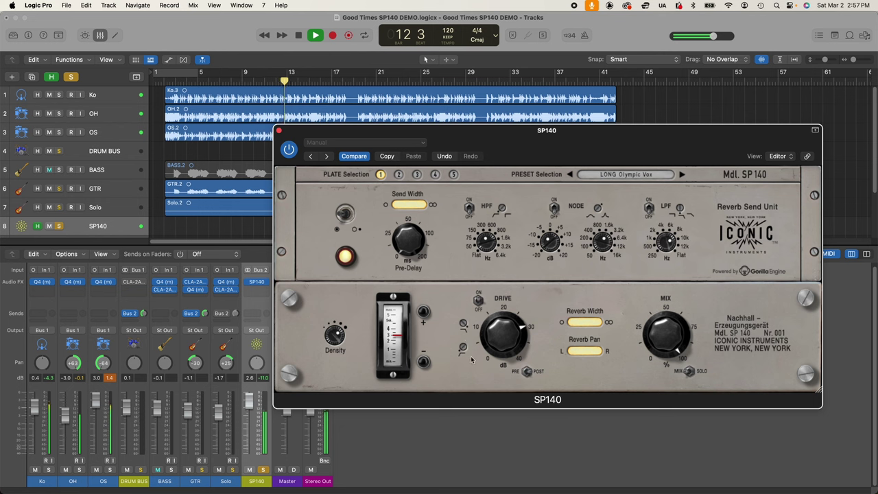
key("space")
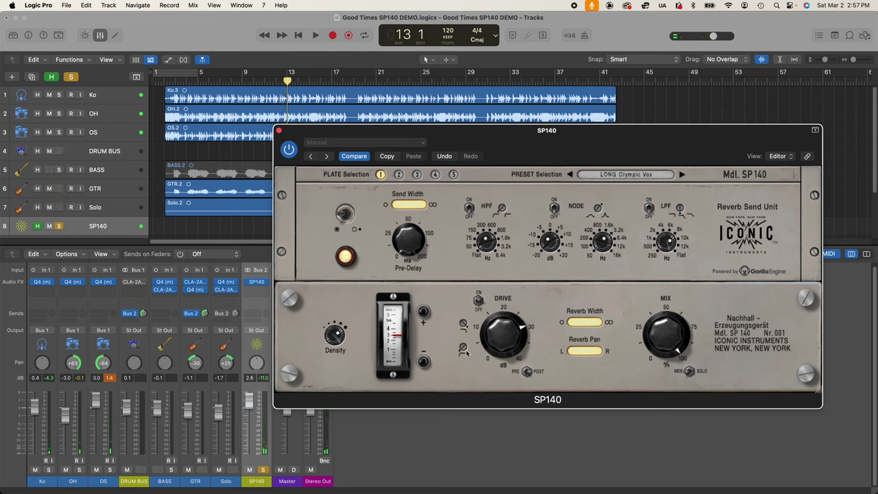
key("space")
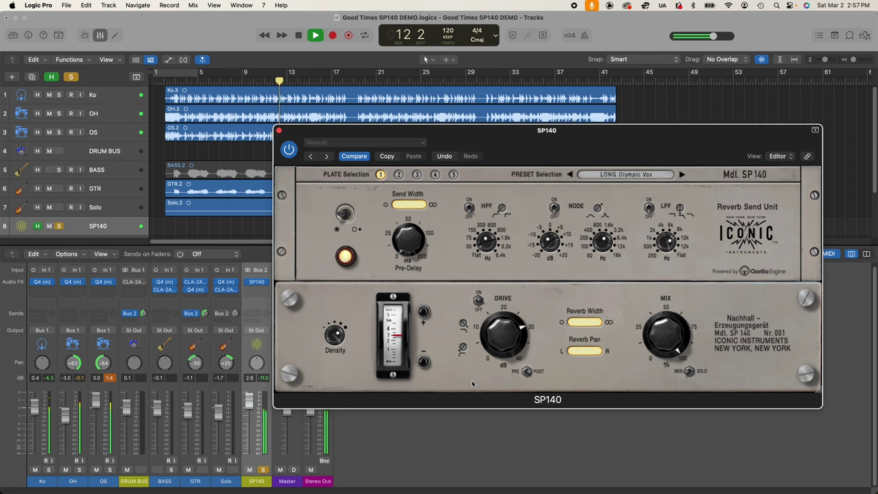
key("space")
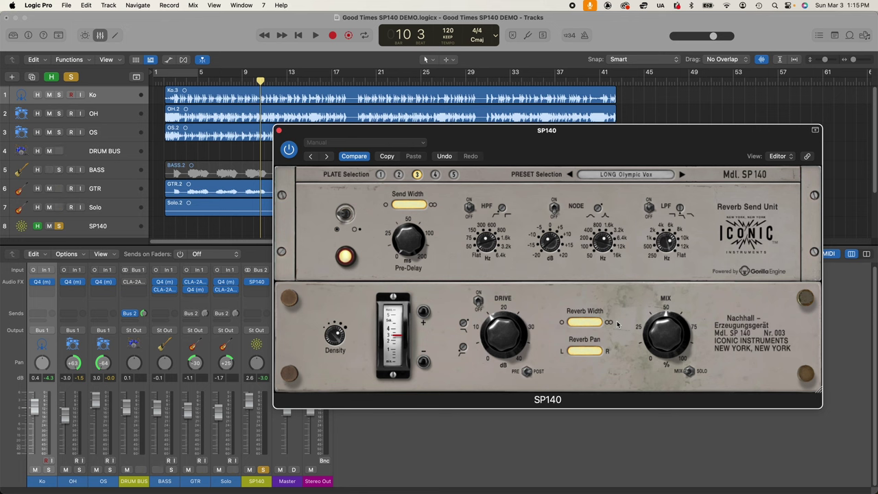
Narrow the SP140's Reverb Width toward mono, return it to full stereo, and adjust the Mix to about 60%.
left_click_drag(597, 327, 548, 326)
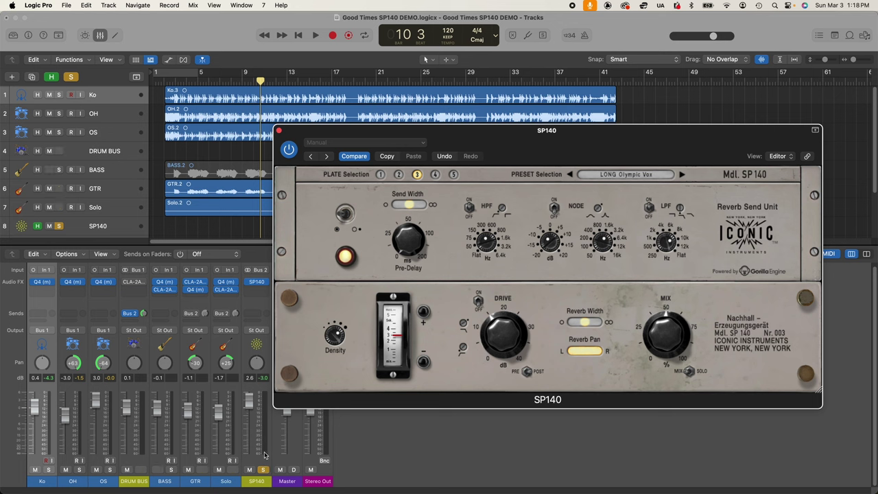
left_click(588, 322)
left_click_drag(665, 350, 658, 335)
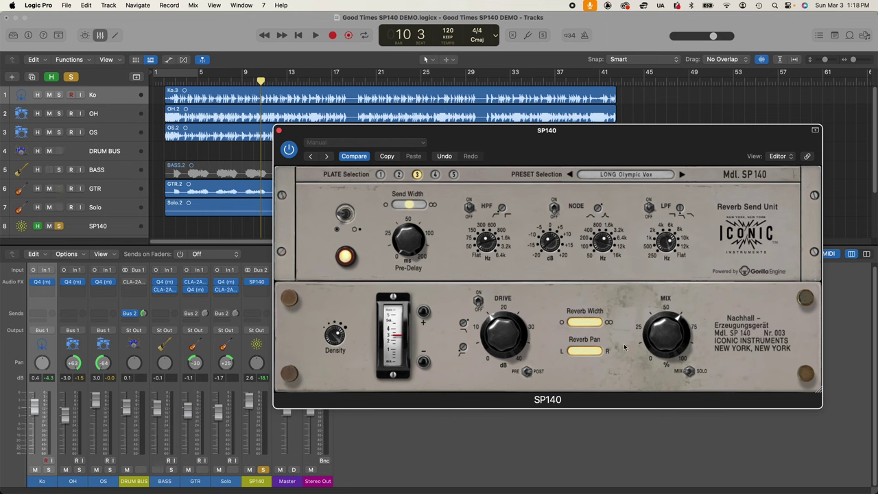
Compare playback with the SP140's Reverb Width at full stereo and narrowed toward mono, and restore the full width.
key("space")
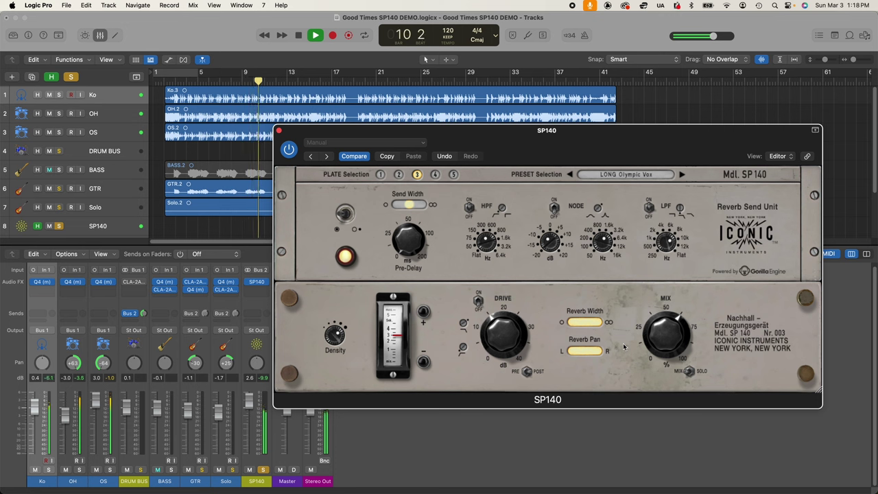
key("space")
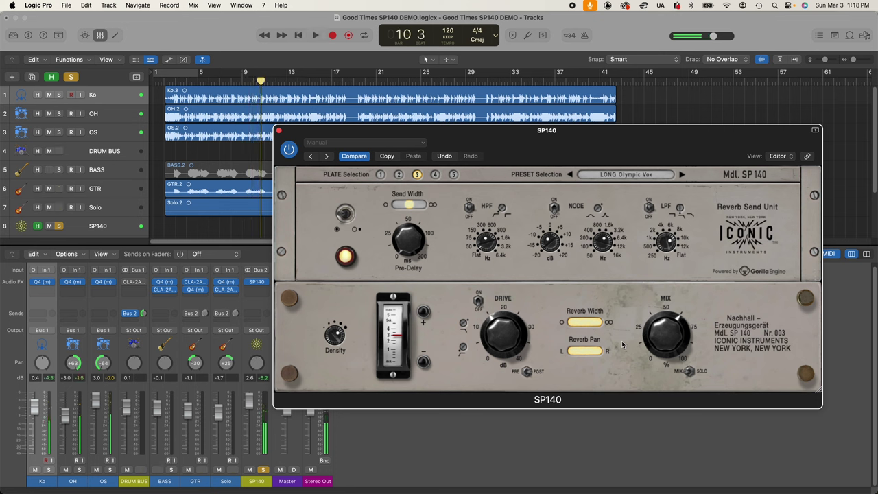
left_click_drag(592, 324, 572, 323)
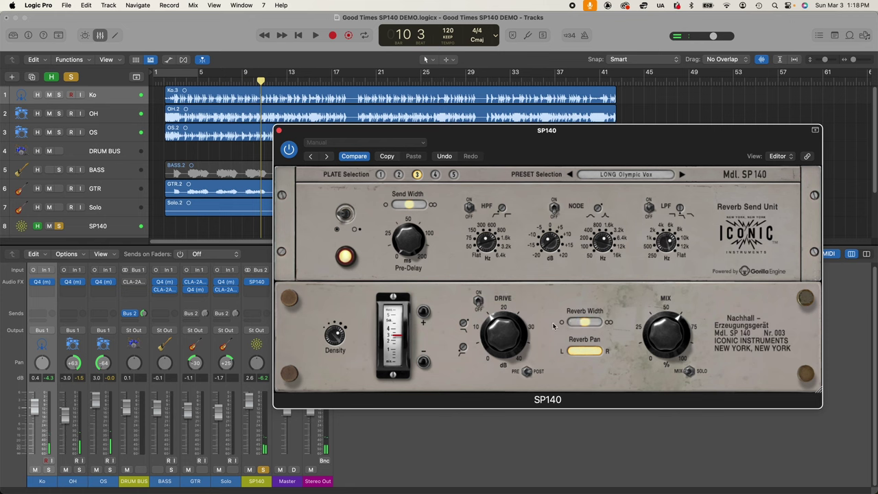
key("space")
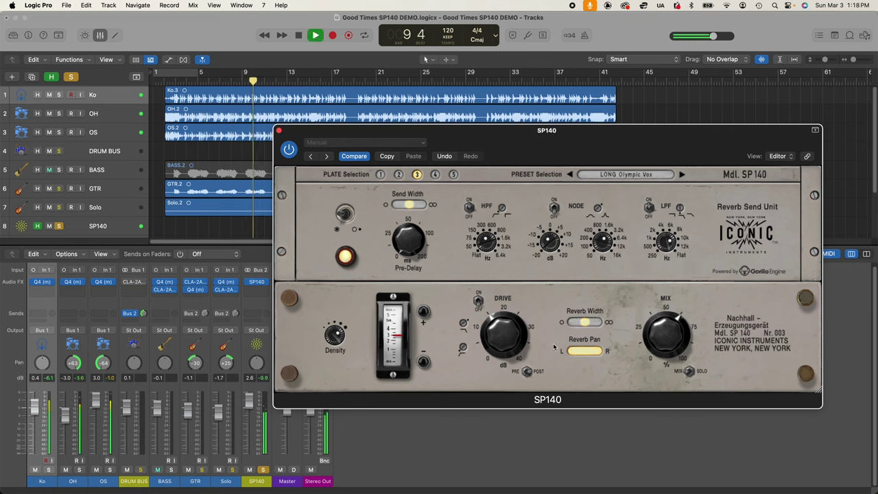
key("space")
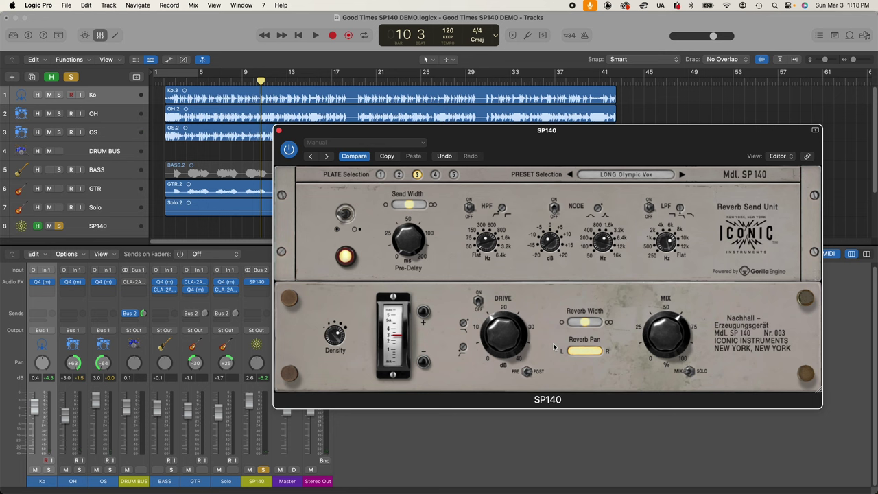
left_click_drag(588, 324, 601, 328)
left_click_drag(595, 321, 640, 324)
Try adjusting the SP140's Reverb Pan around playback of a short drum passage, and stop playback.
left_click_drag(598, 356, 619, 357)
key("space")
mouse_move(603, 352)
left_mouse_down()
mouse_move(580, 352)
mouse_move(622, 352)
mouse_move(605, 353)
left_mouse_up()
key("space")
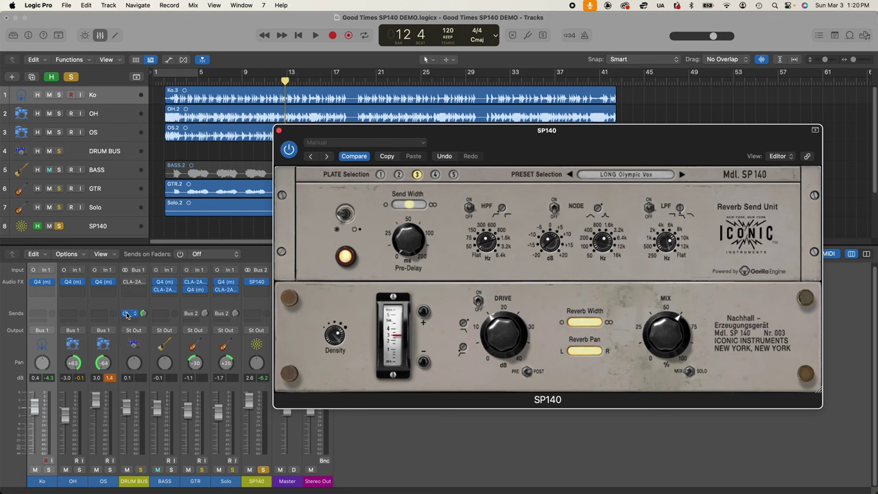
With the DRUM BUS send to Bus 2 turned off, shift the SP140's Reverb Pan to the right and play a passage.
left_click(126, 314)
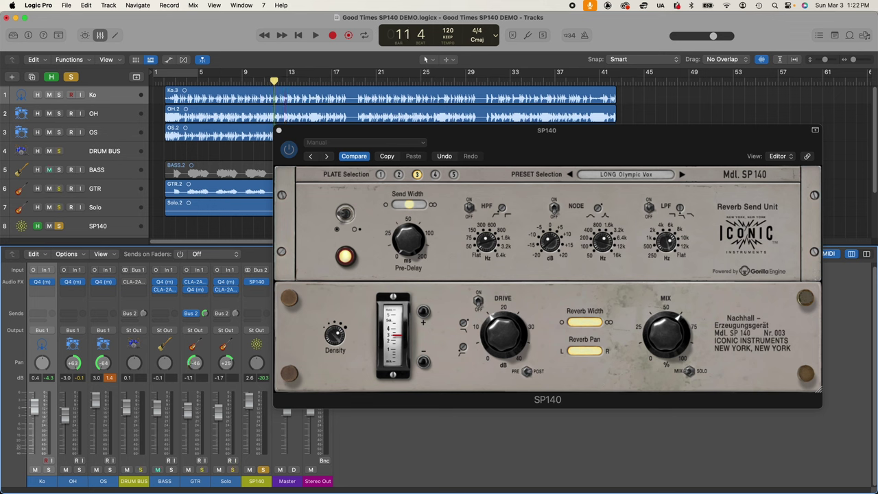
left_click_drag(566, 349, 588, 355)
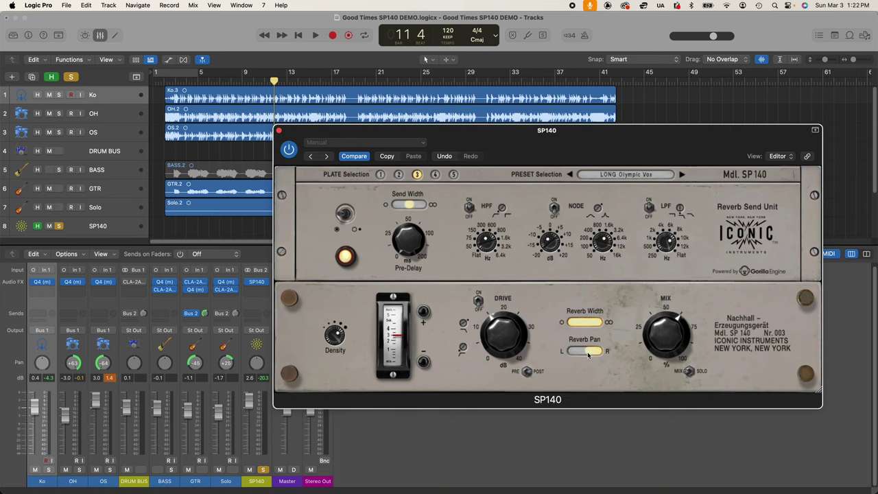
key("space")
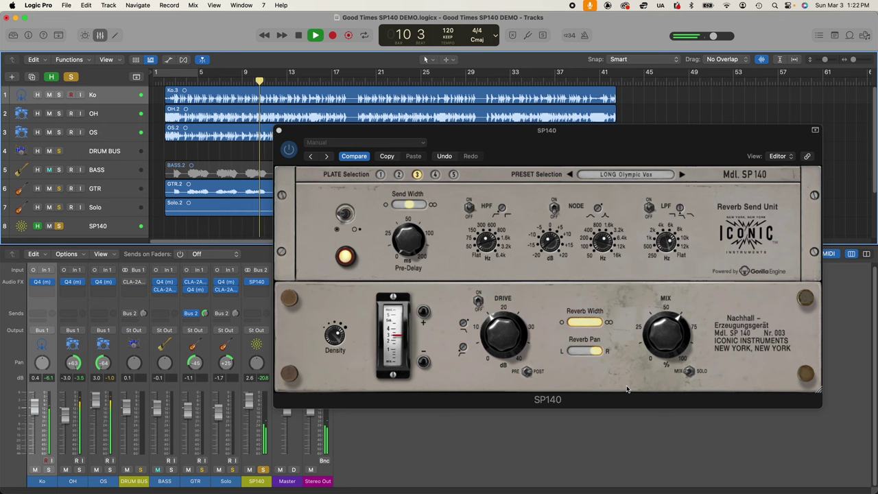
key("space")
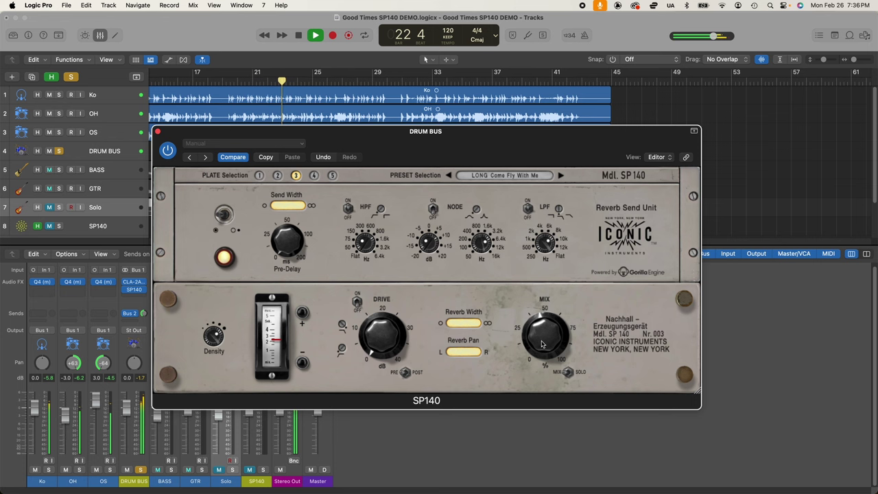
Set the Mix of the SP140 on the DRUM BUS to just under 50% and play the drums to hear the blend.
left_click_drag(559, 355, 547, 294)
key("space")
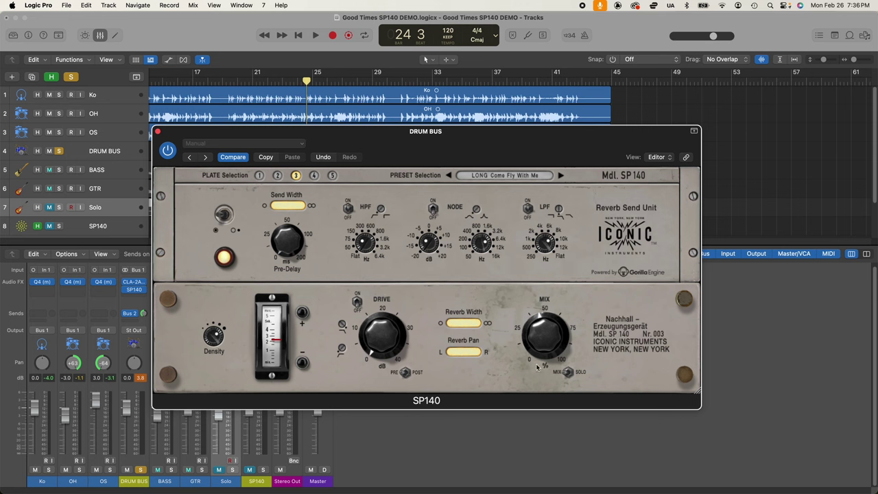
key("space")
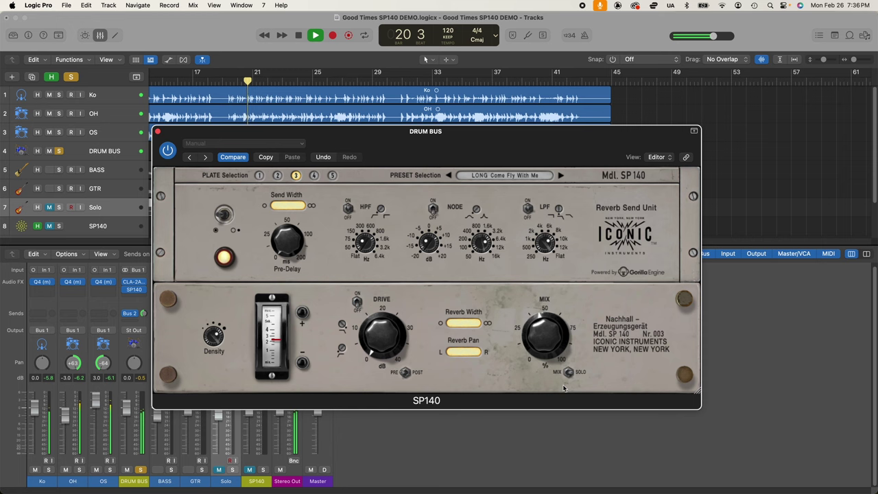
key("space")
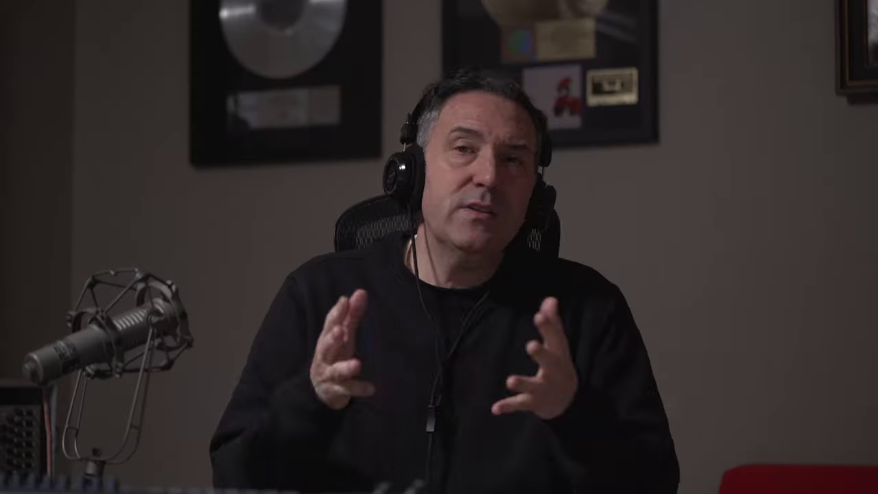